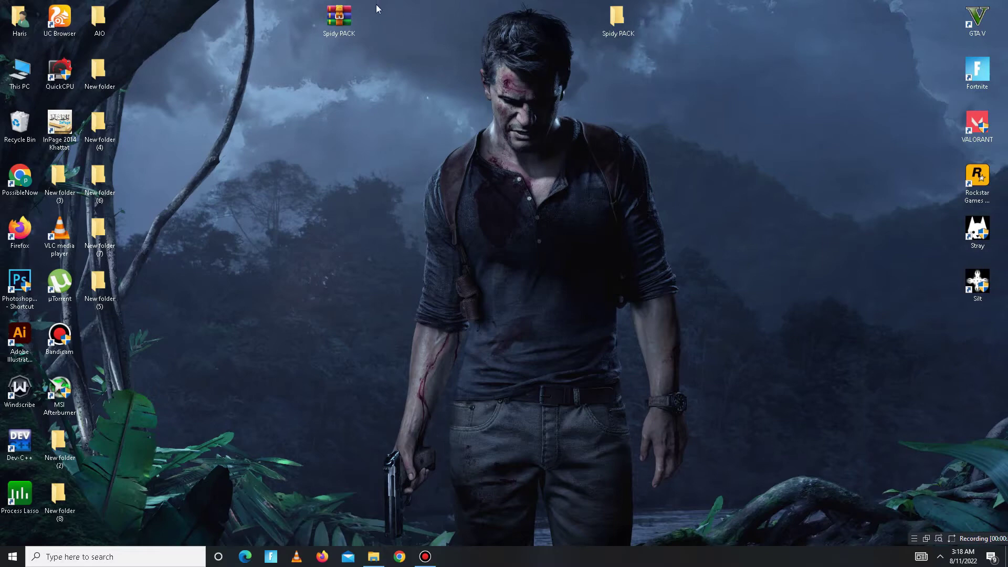
# Set Windows visual effects to Adjust for best performance in Performance Options.
pyautogui.rightClick(18, 86)
pyautogui.click(79, 209)
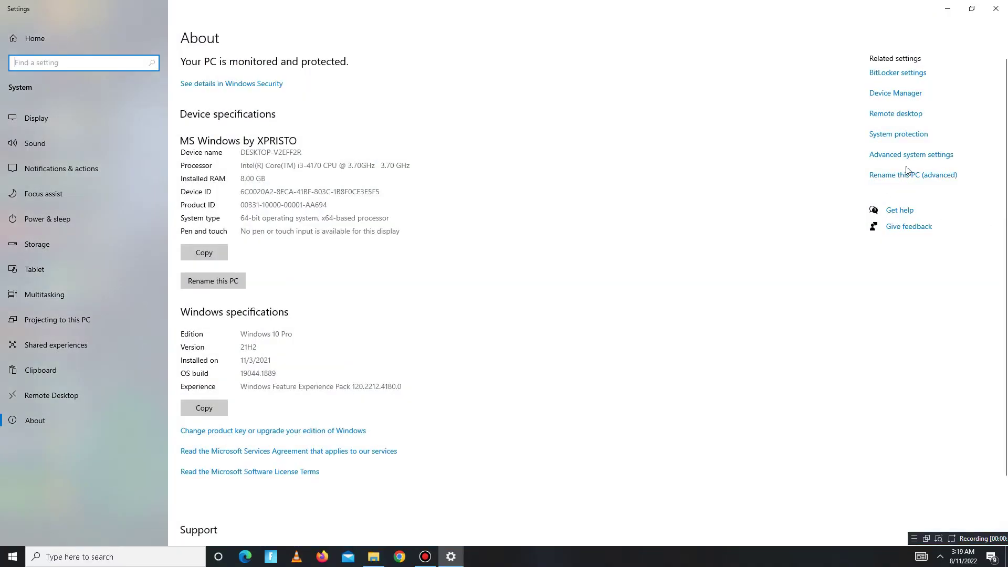
pyautogui.click(896, 228)
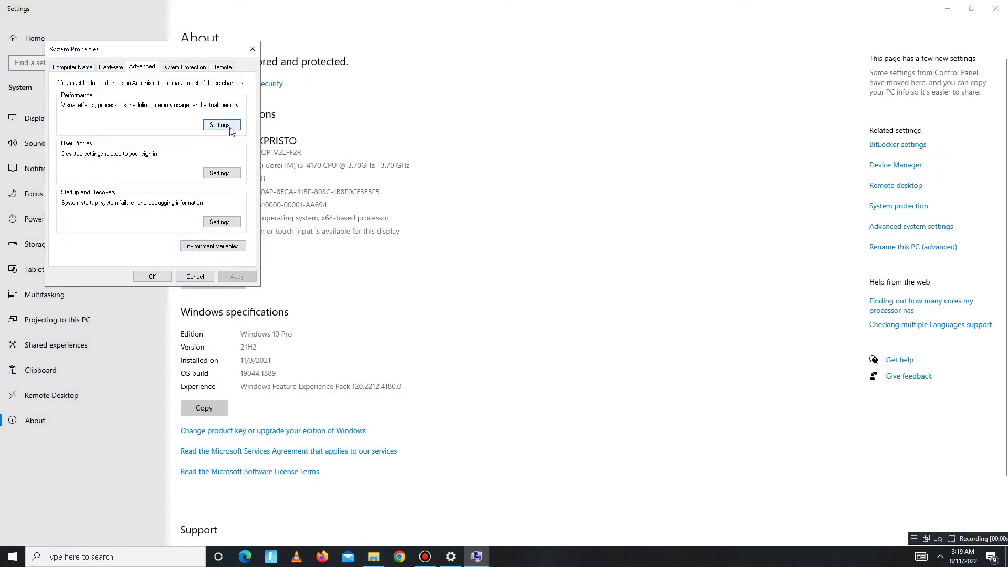
pyautogui.click(222, 125)
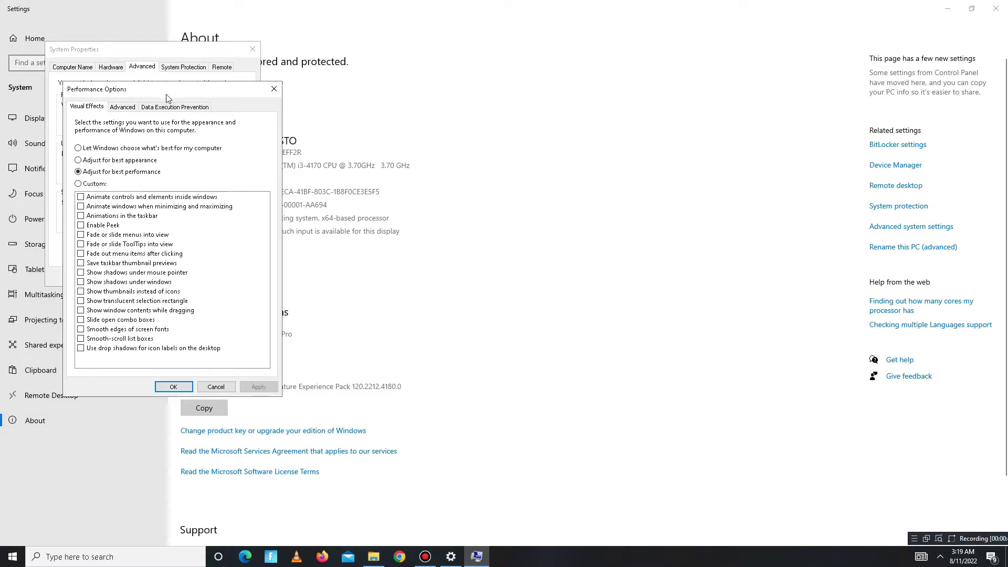
pyautogui.moveTo(169, 93); pyautogui.dragTo(179, 70)
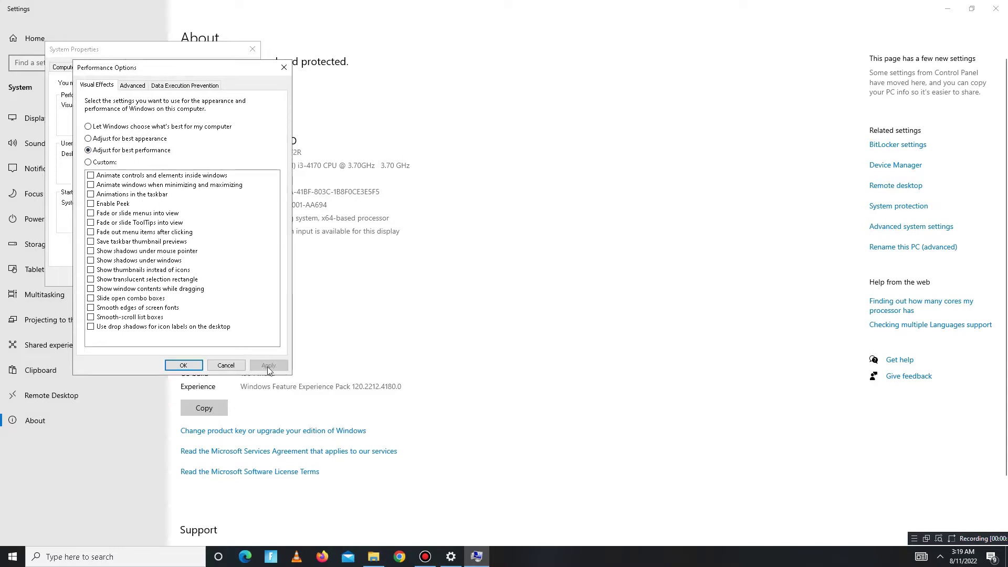
pyautogui.click(183, 367)
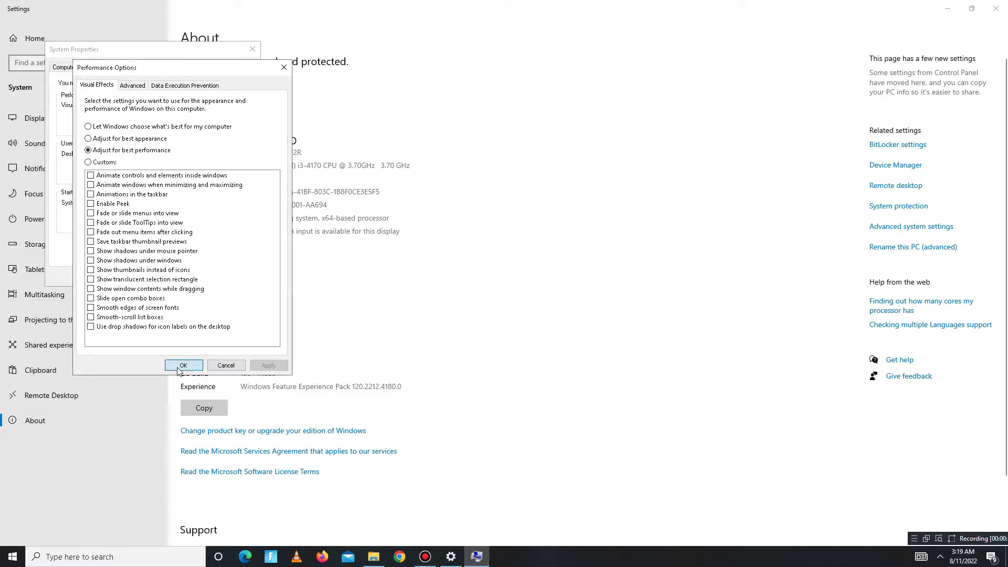
# Close System Properties and Settings, then refresh the desktop.
pyautogui.click(253, 49)
pyautogui.click(995, 8)
pyautogui.rightClick(591, 131)
pyautogui.click(633, 178)
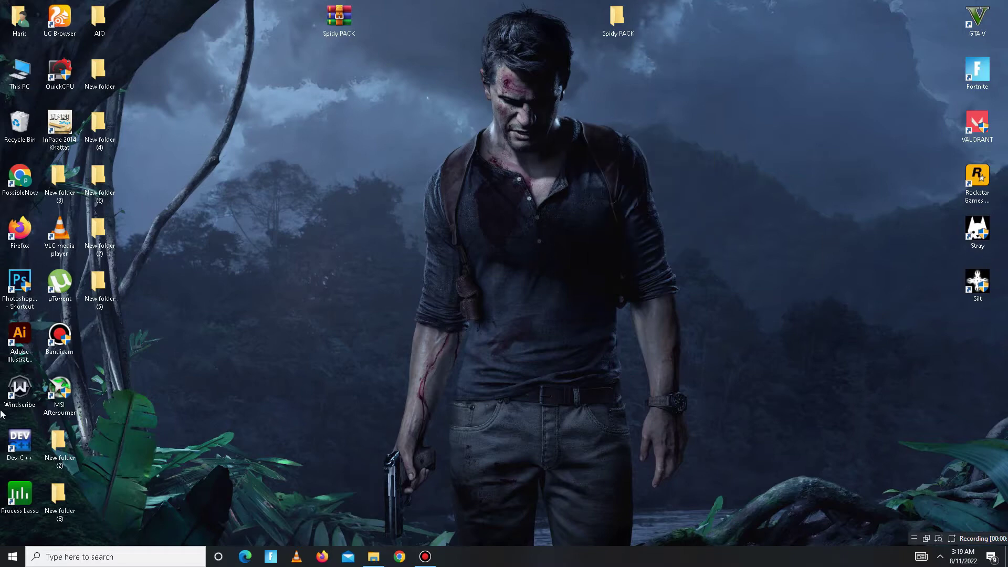
# Open Settings and confirm Privacy > Background apps is turned off.
pyautogui.click(13, 556)
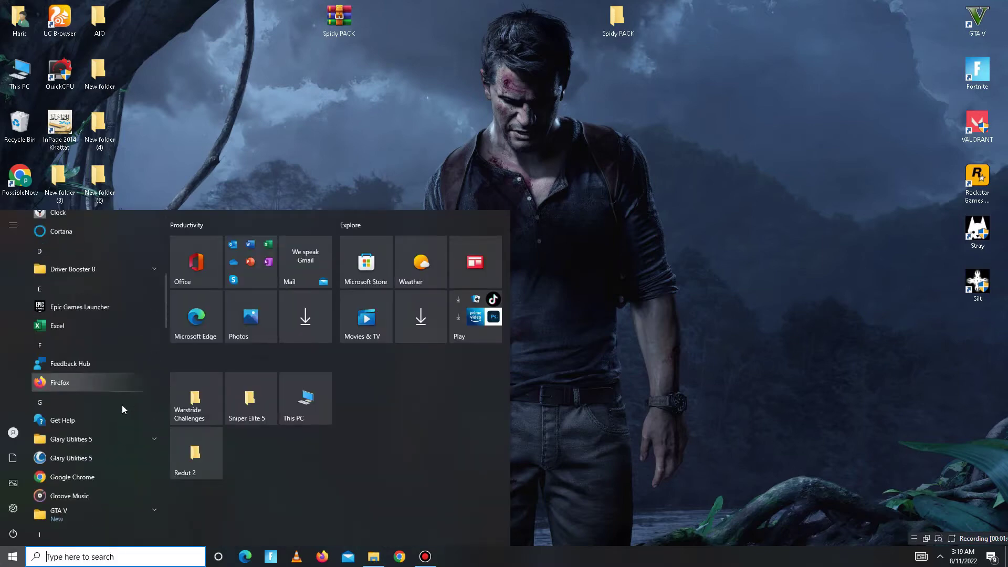
pyautogui.scroll(-15, 121, 405)
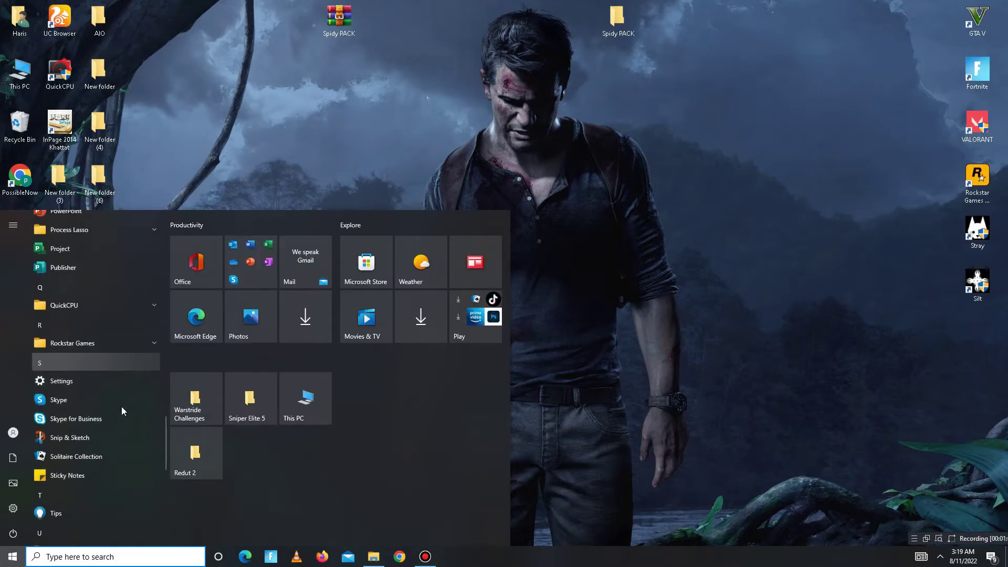
pyautogui.click(128, 382)
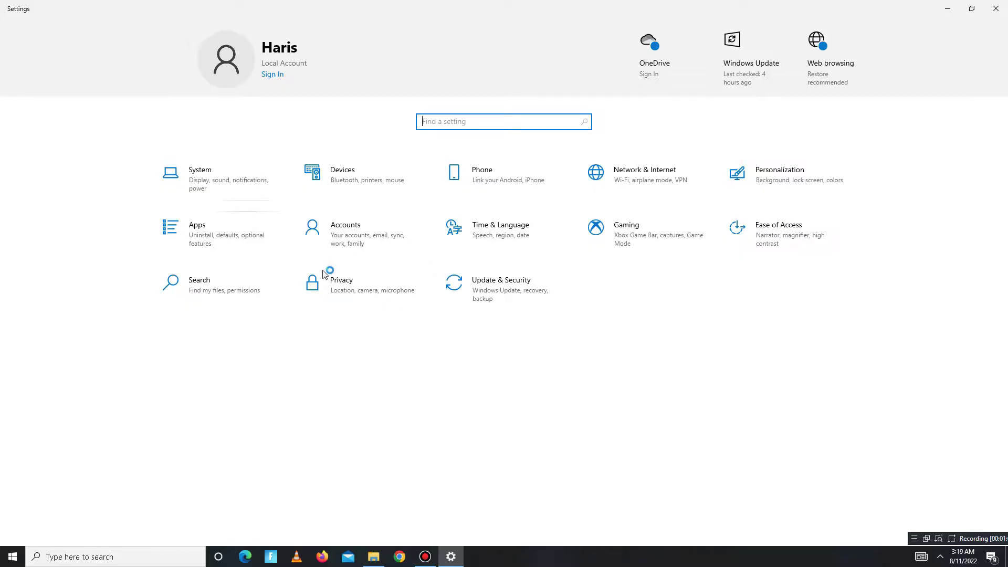
pyautogui.click(362, 292)
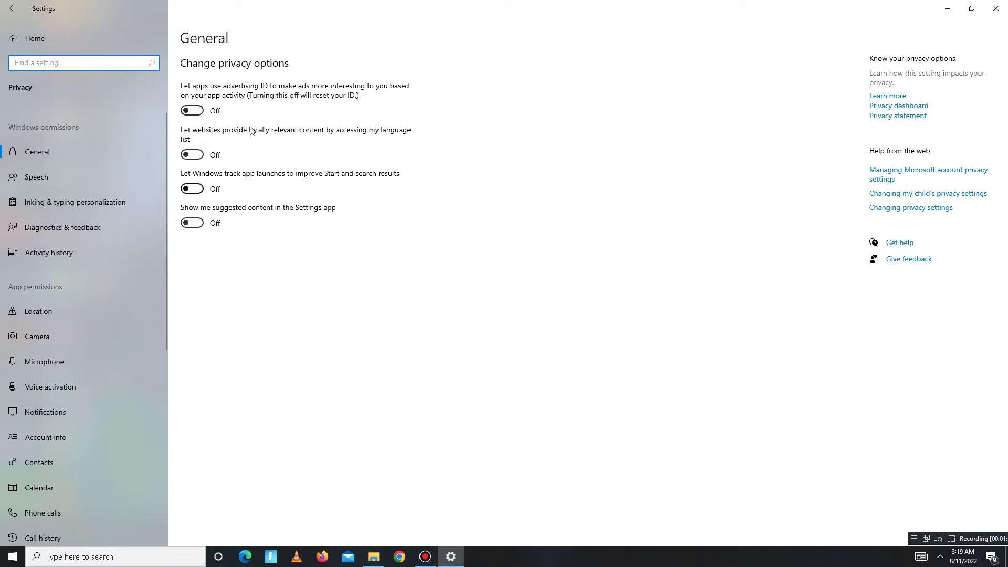
pyautogui.scroll(-5, 35, 370)
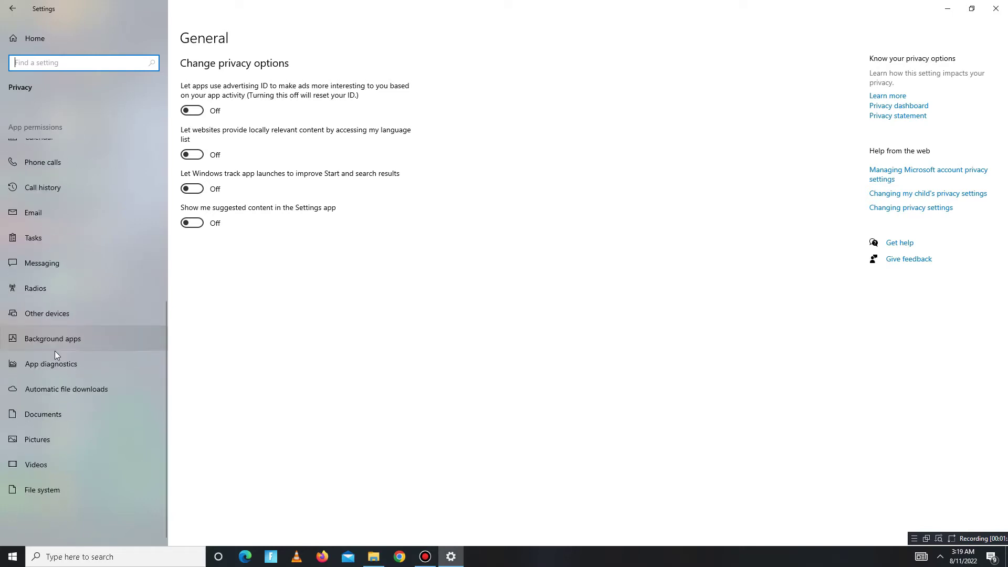
pyautogui.click(48, 341)
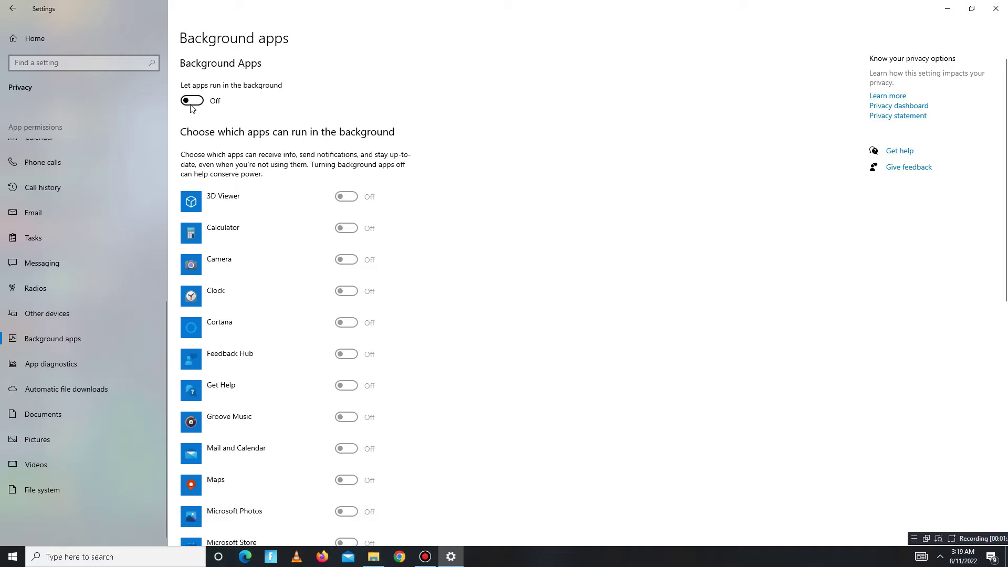
pyautogui.scroll(-10, 371, 283)
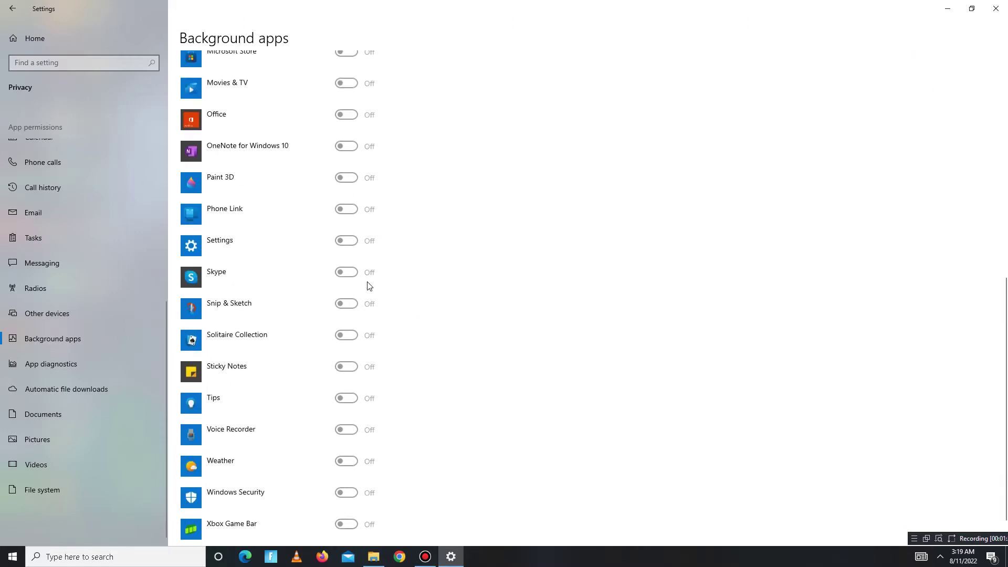
pyautogui.click(14, 14)
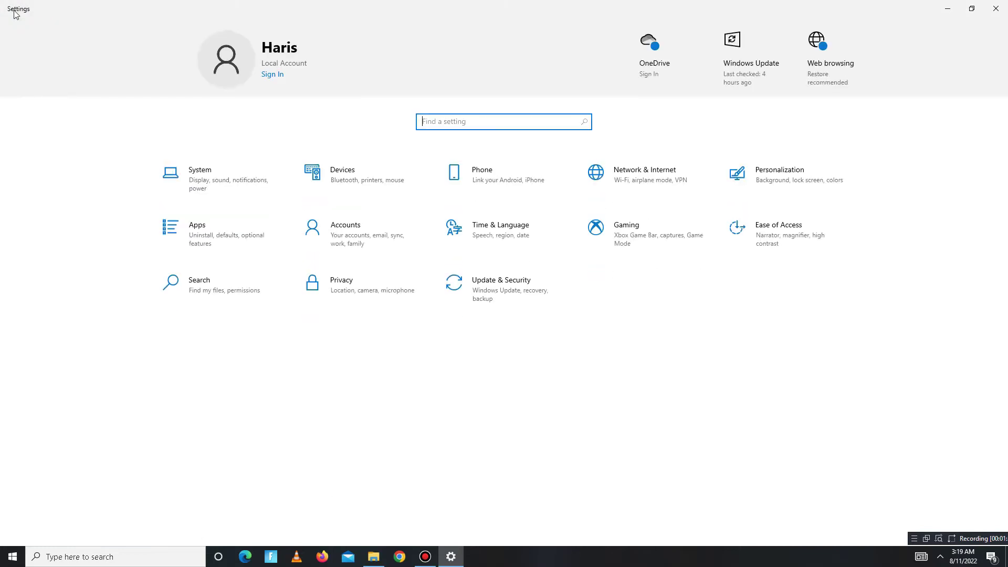
# Turn Game Mode on under Gaming, then close Settings.
pyautogui.click(632, 239)
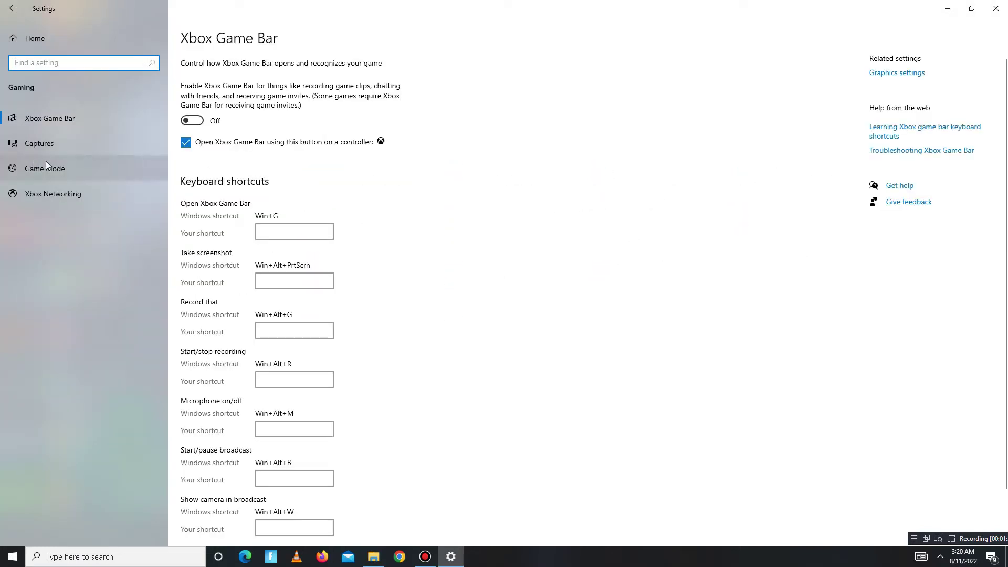
pyautogui.click(103, 169)
pyautogui.click(192, 101)
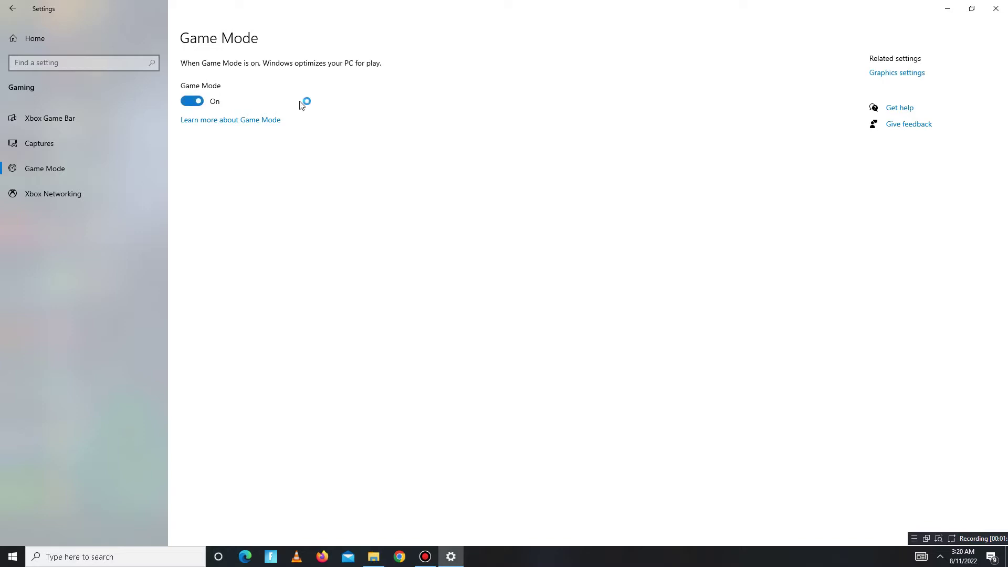
pyautogui.click(16, 11)
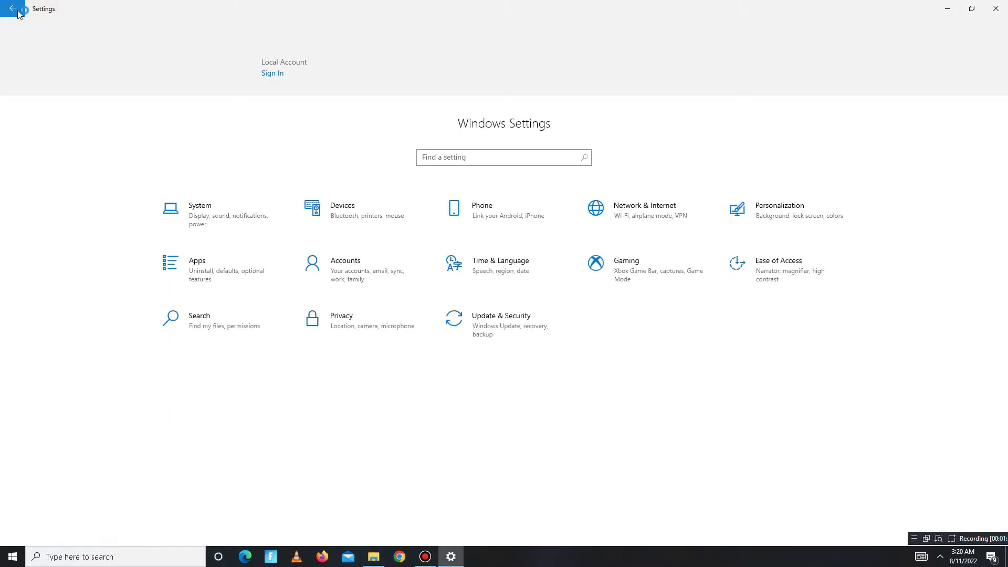
pyautogui.click(996, 8)
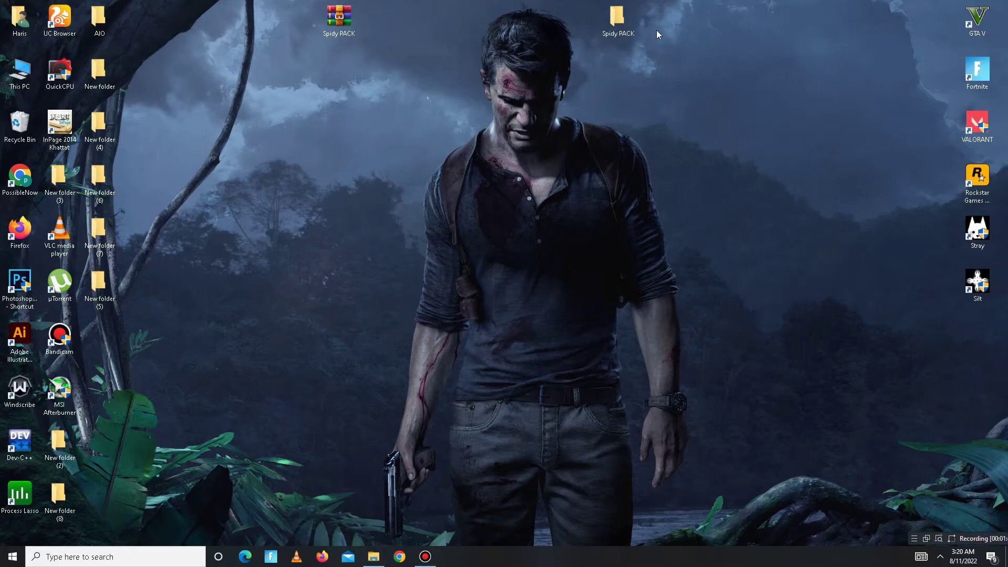
# Extract the Spidy PACK archive onto the desktop and open the folder with its nine tool subfolders.
pyautogui.rightClick(333, 29)
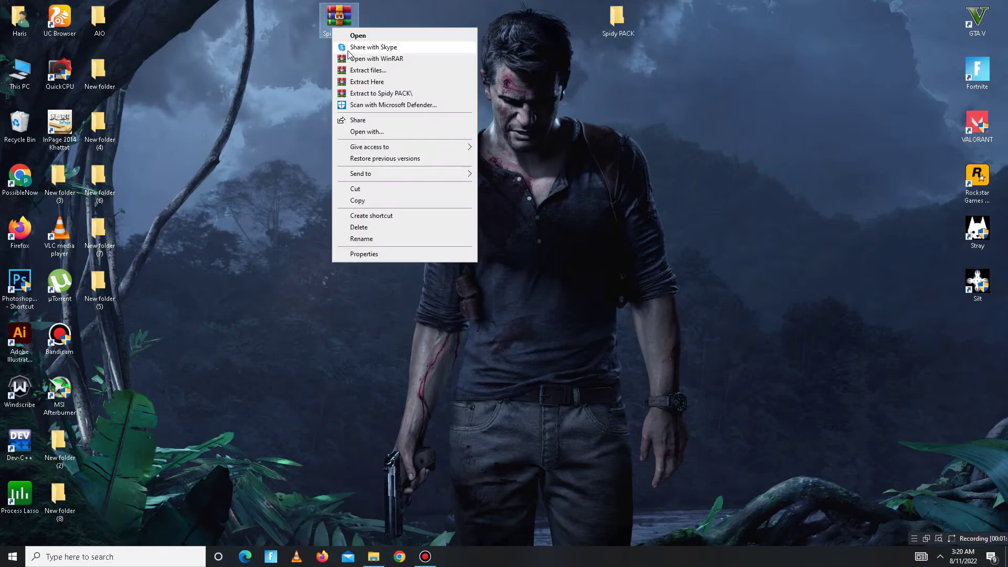
pyautogui.click(377, 83)
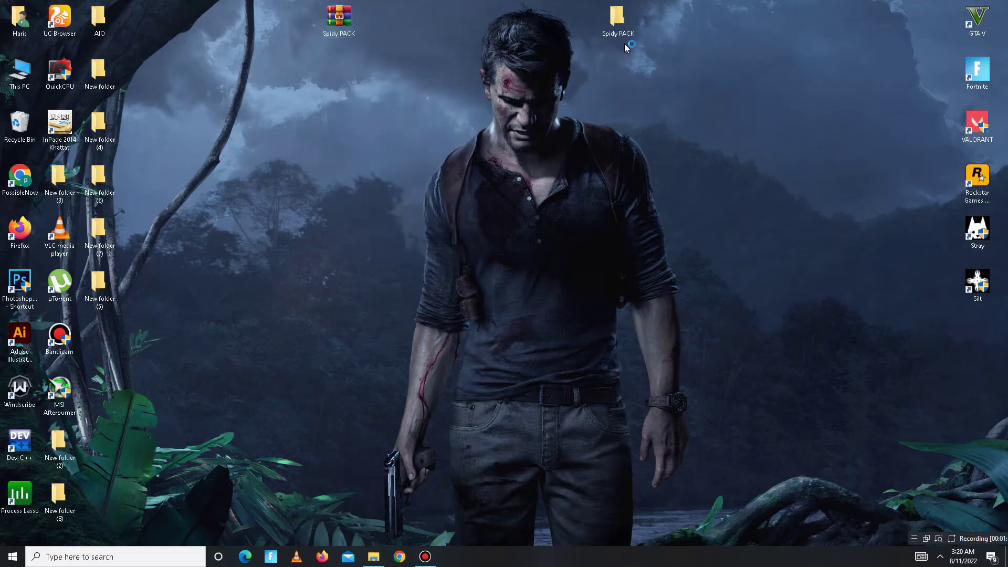
pyautogui.doubleClick(618, 31)
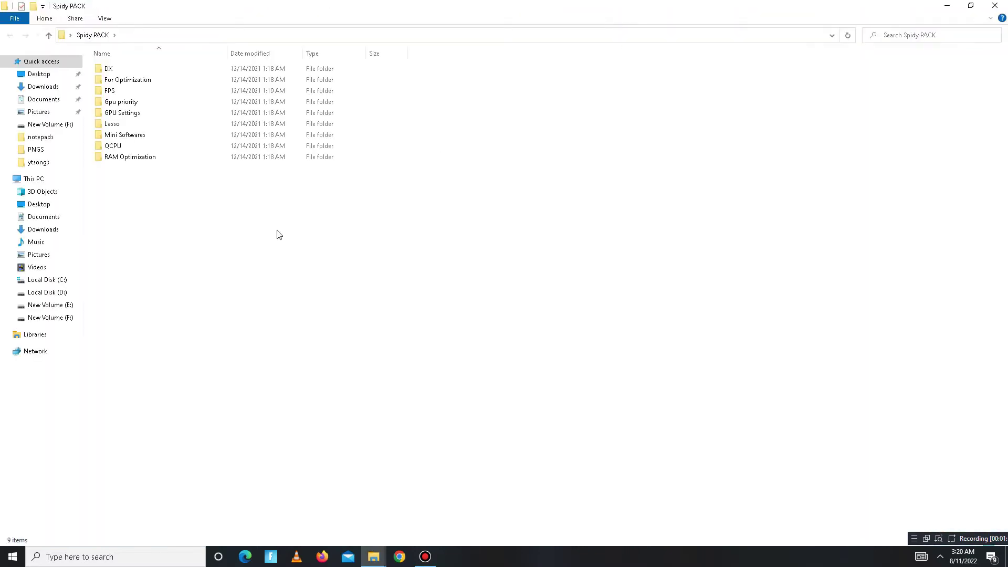
pyautogui.hotkey('ctrl', 'a')
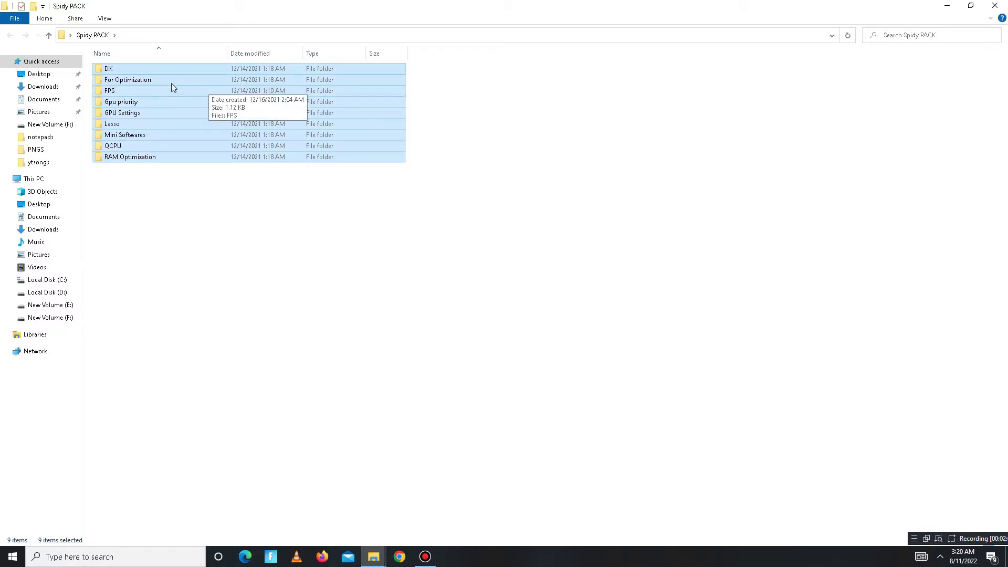
# Run the DX folder's Directx 12 installer, accepting the licence and skipping the Bing Bar, then finish.
pyautogui.doubleClick(112, 69)
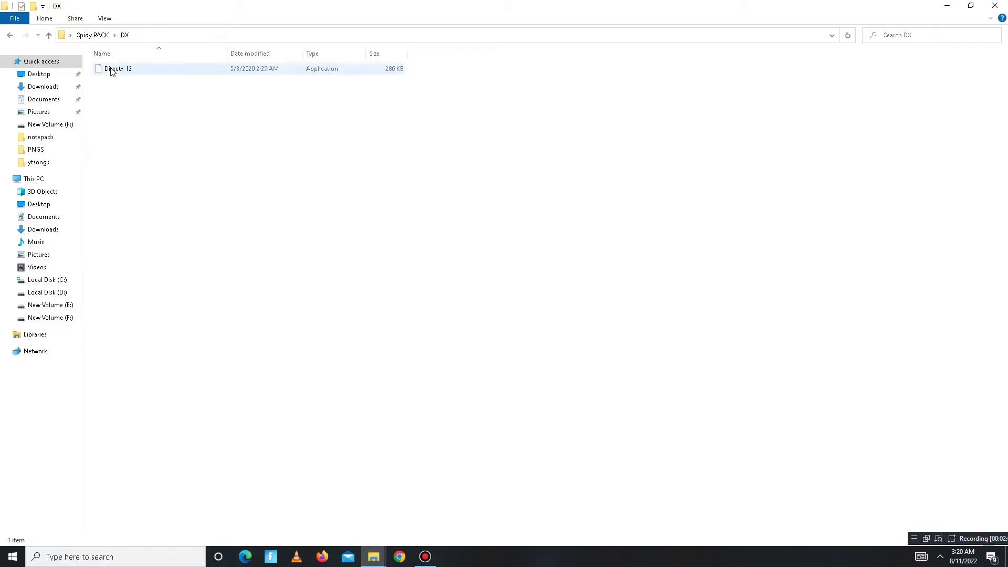
pyautogui.click(114, 73)
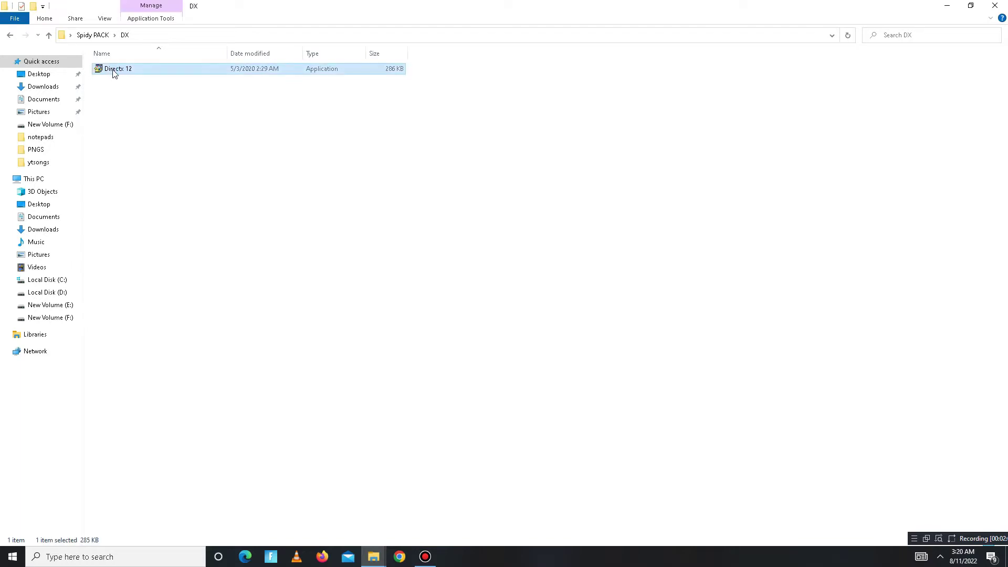
pyautogui.doubleClick(114, 72)
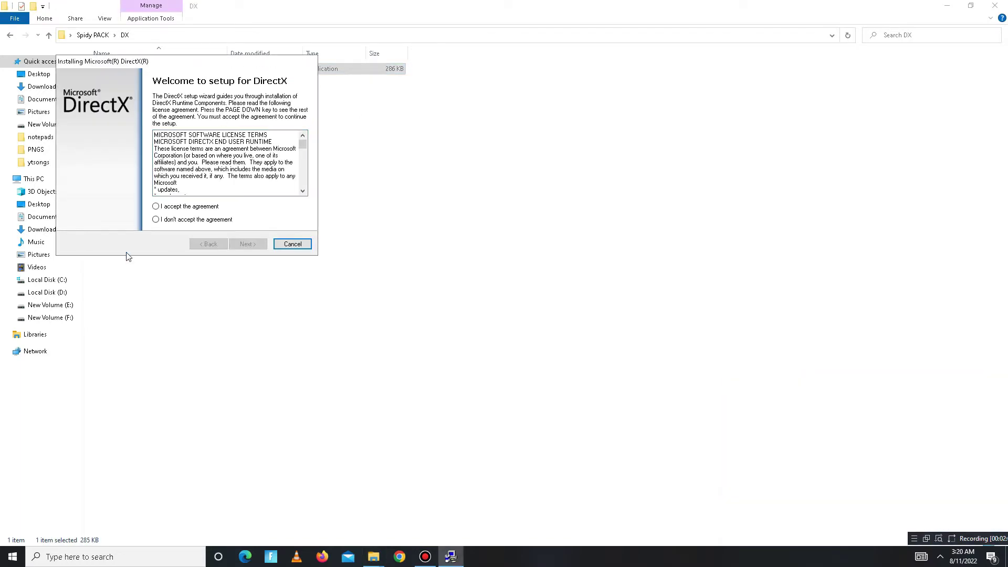
pyautogui.click(215, 207)
pyautogui.click(247, 242)
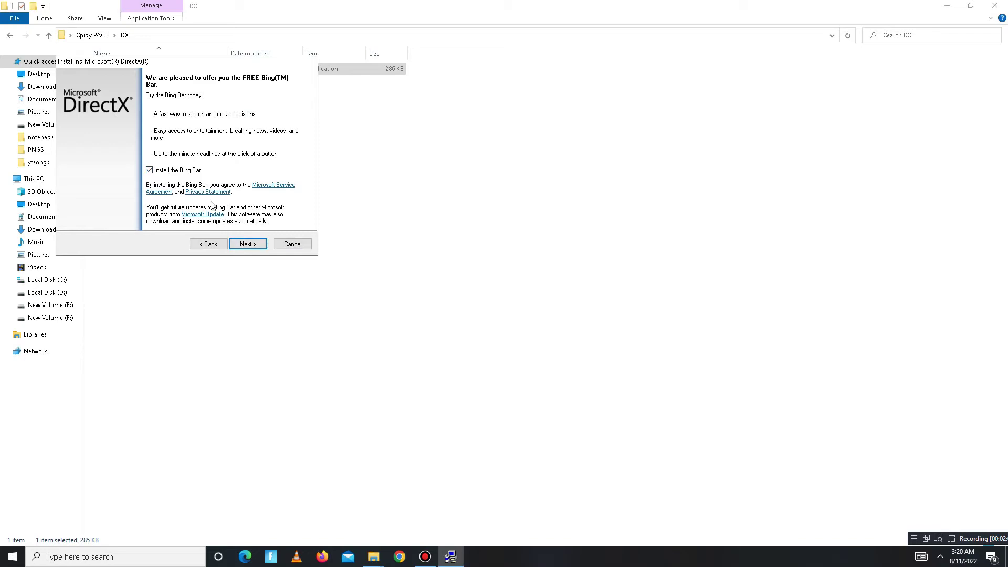
pyautogui.click(163, 170)
pyautogui.moveTo(212, 66); pyautogui.dragTo(395, 127)
pyautogui.click(433, 303)
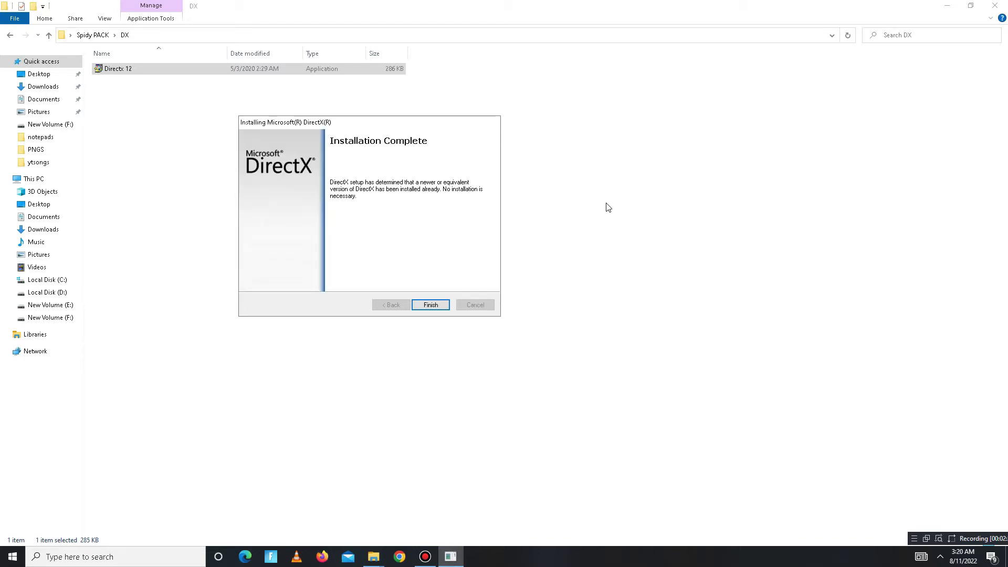
pyautogui.click(426, 305)
# Merge CPU Optimization, CpuPriorityClass, Disable Power Throttling, Game Optimizations and Increase CPU Performance into the registry.
pyautogui.click(10, 35)
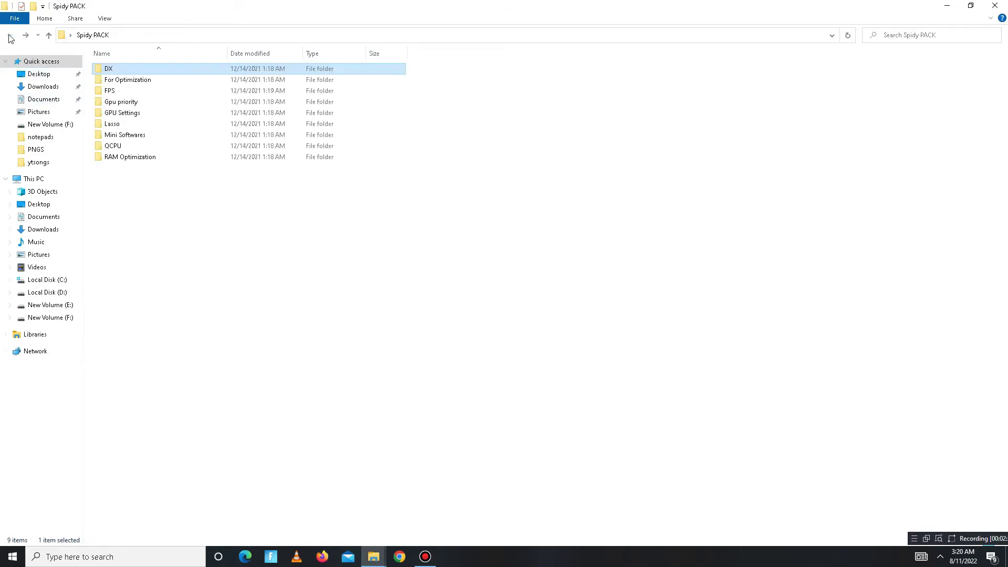
pyautogui.doubleClick(160, 85)
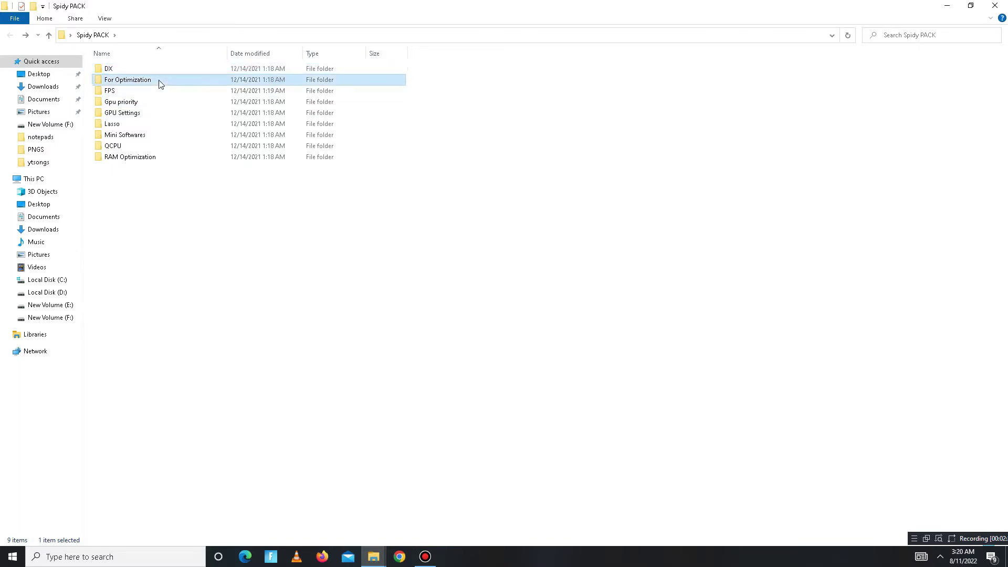
pyautogui.moveTo(139, 232); pyautogui.dragTo(190, 64)
pyautogui.doubleClick(132, 69)
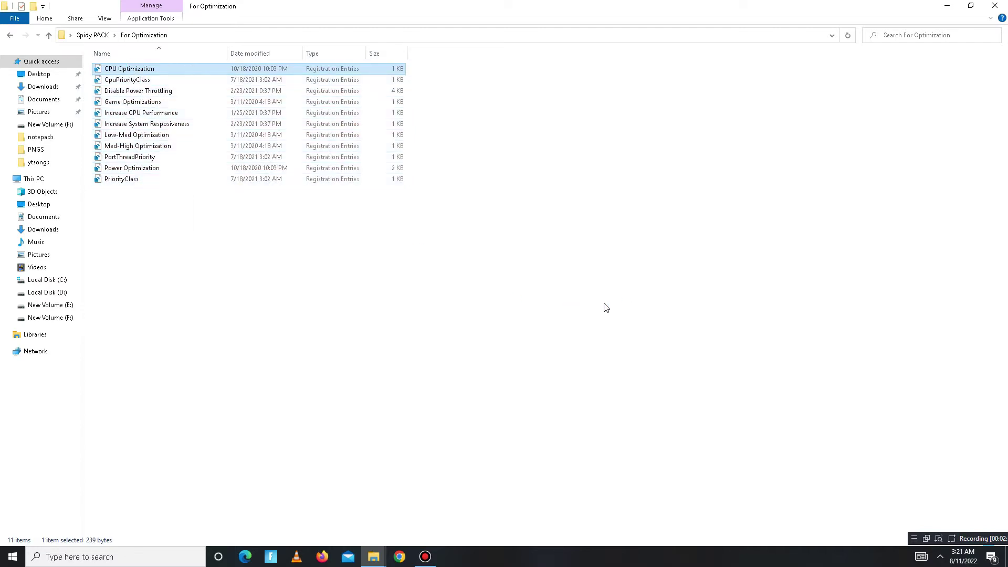
pyautogui.click(584, 295)
pyautogui.click(632, 278)
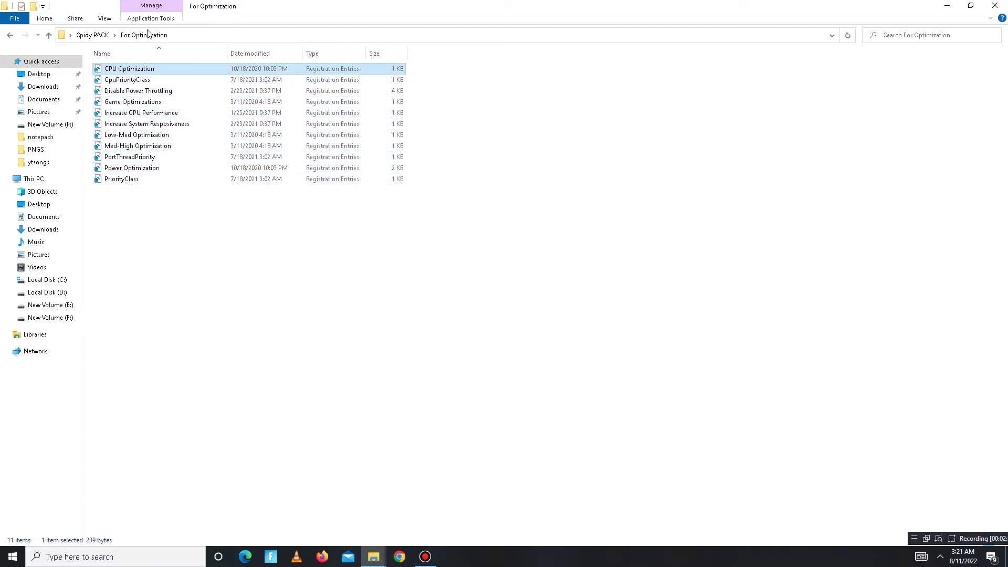
pyautogui.doubleClick(139, 82)
pyautogui.click(584, 295)
pyautogui.click(628, 279)
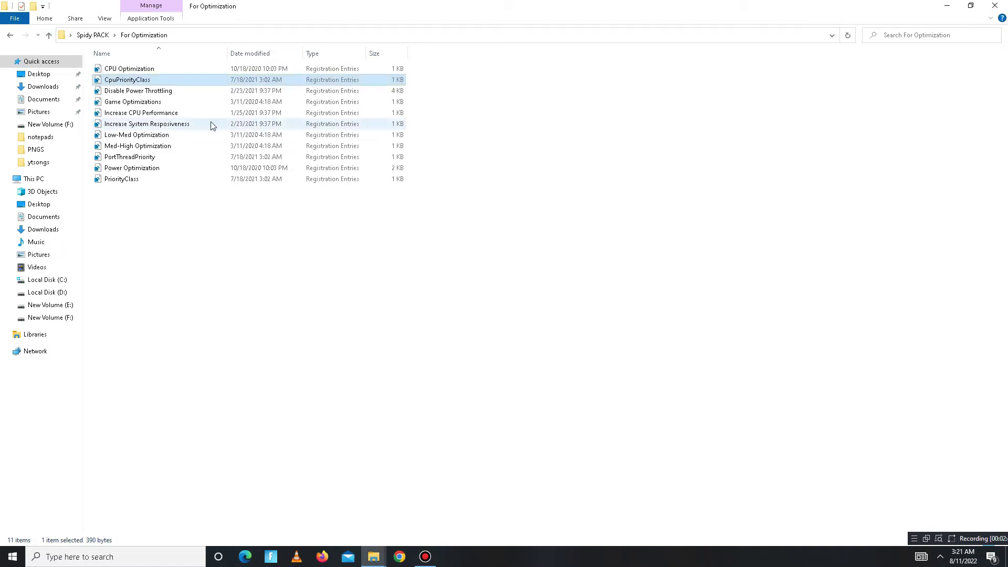
pyautogui.doubleClick(157, 91)
pyautogui.click(584, 294)
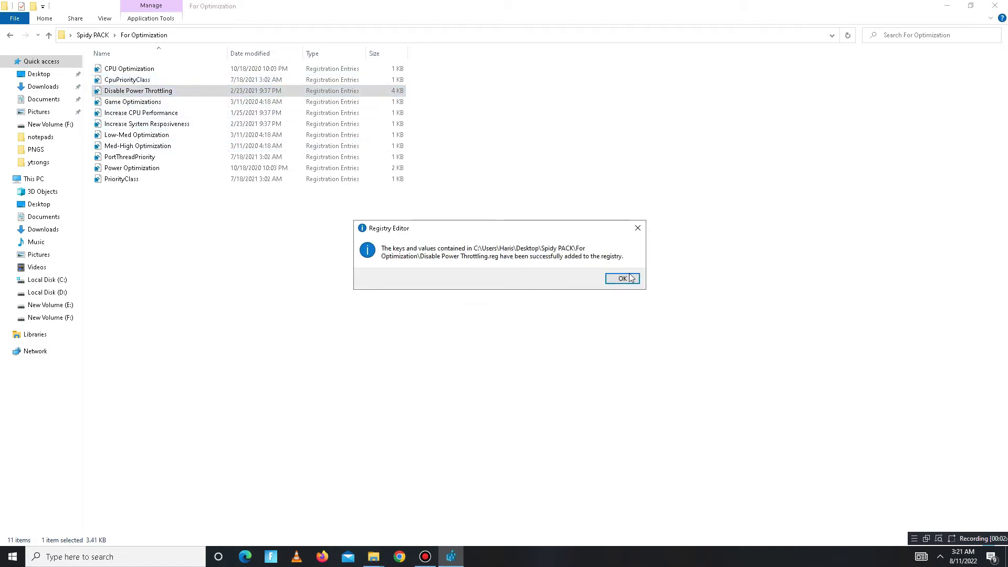
pyautogui.click(622, 279)
pyautogui.doubleClick(142, 102)
pyautogui.click(584, 295)
pyautogui.click(622, 279)
pyautogui.doubleClick(140, 112)
pyautogui.click(583, 294)
pyautogui.click(622, 279)
# Merge Increase System Resposiveness, Med-High Optimization, PortThreadPriority, Power Optimization and PriorityClass, then return to Spidy PACK.
pyautogui.doubleClick(147, 124)
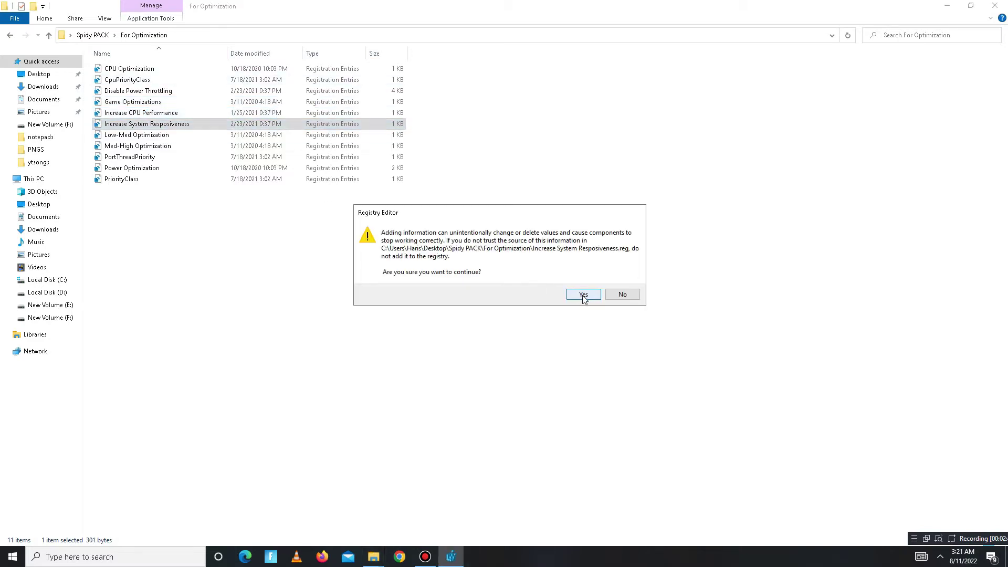
pyautogui.click(583, 294)
pyautogui.click(623, 279)
pyautogui.doubleClick(138, 146)
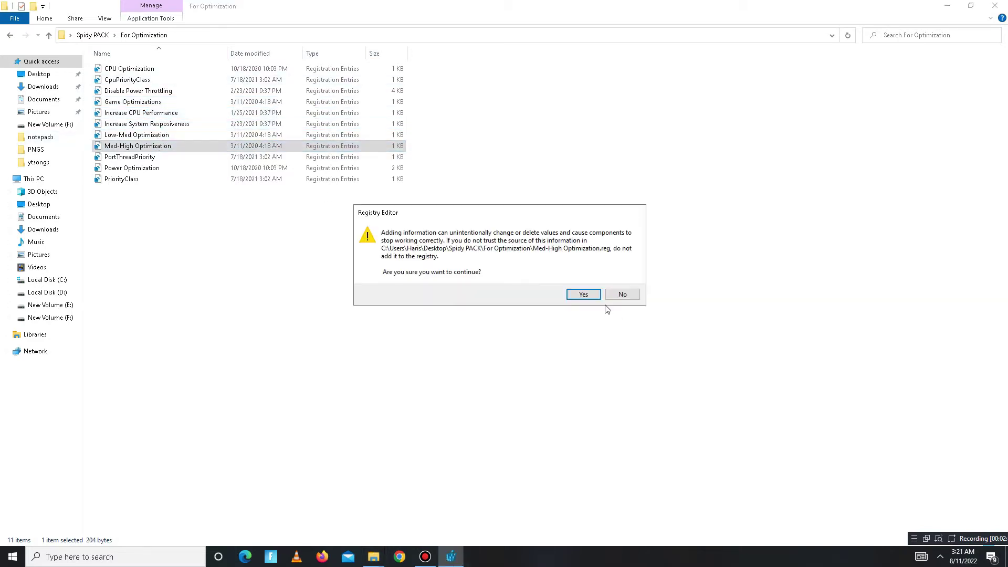
pyautogui.click(584, 295)
pyautogui.click(622, 278)
pyautogui.doubleClick(131, 157)
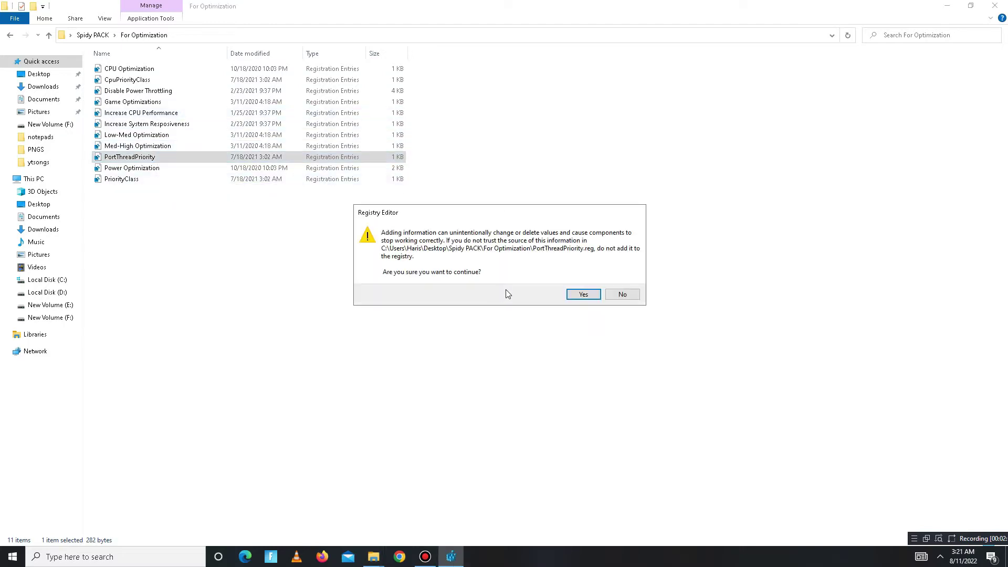
pyautogui.click(584, 295)
pyautogui.click(622, 279)
pyautogui.doubleClick(157, 167)
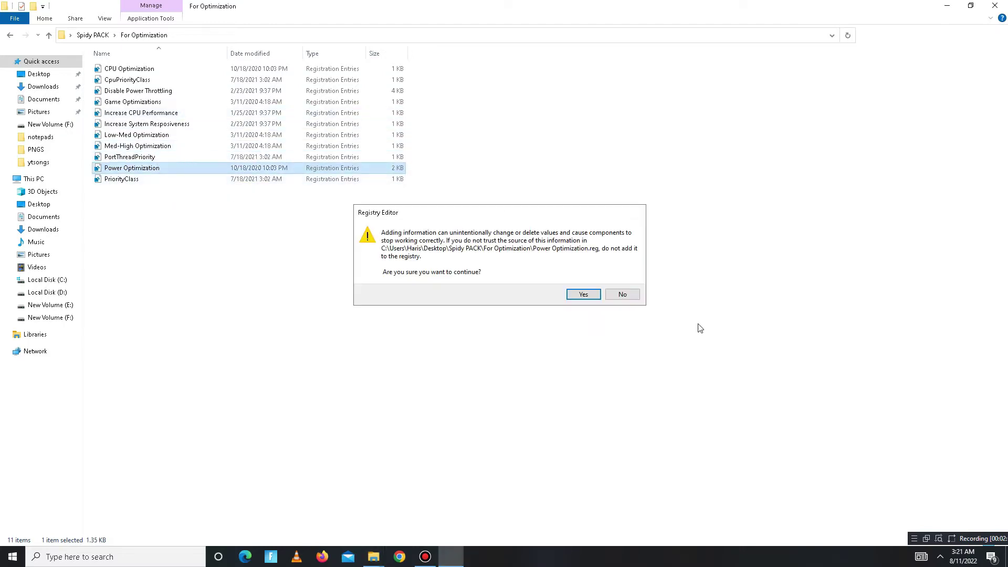
pyautogui.click(584, 294)
pyautogui.click(622, 279)
pyautogui.click(174, 179)
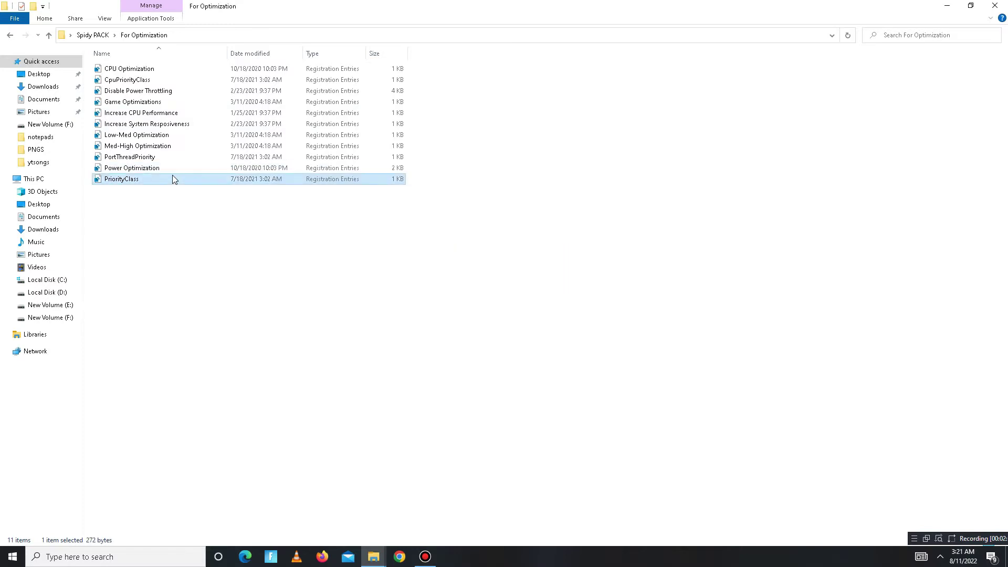
pyautogui.doubleClick(173, 179)
pyautogui.click(584, 295)
pyautogui.click(623, 279)
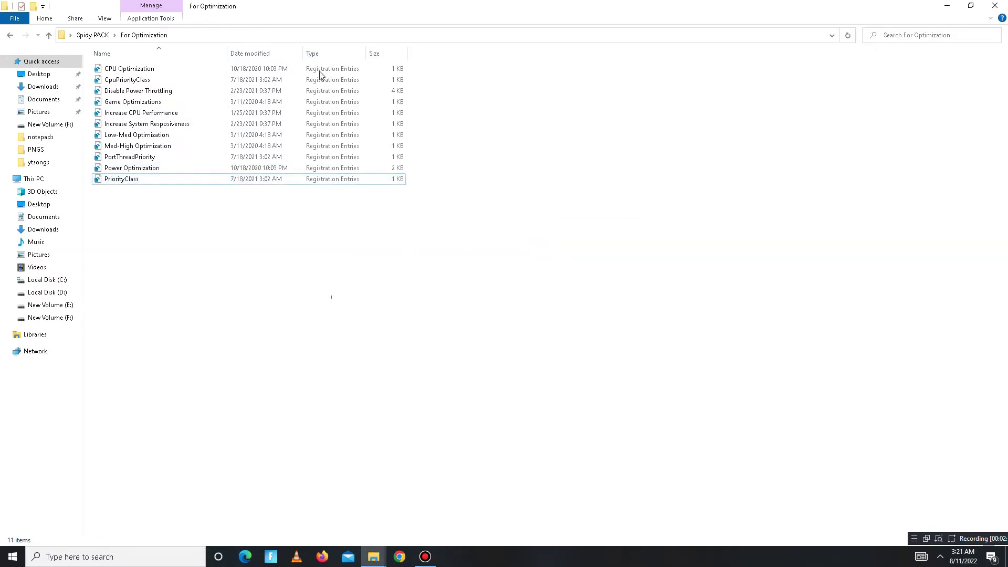
pyautogui.hotkey('ctrl', 'a')
pyautogui.click(10, 35)
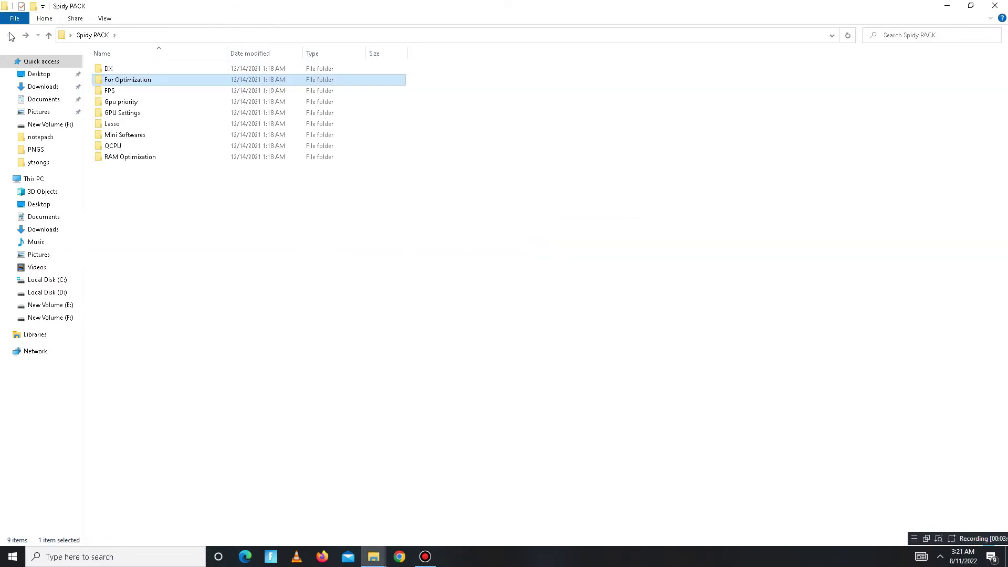
pyautogui.doubleClick(121, 103)
pyautogui.hotkey('ctrl', 'a')
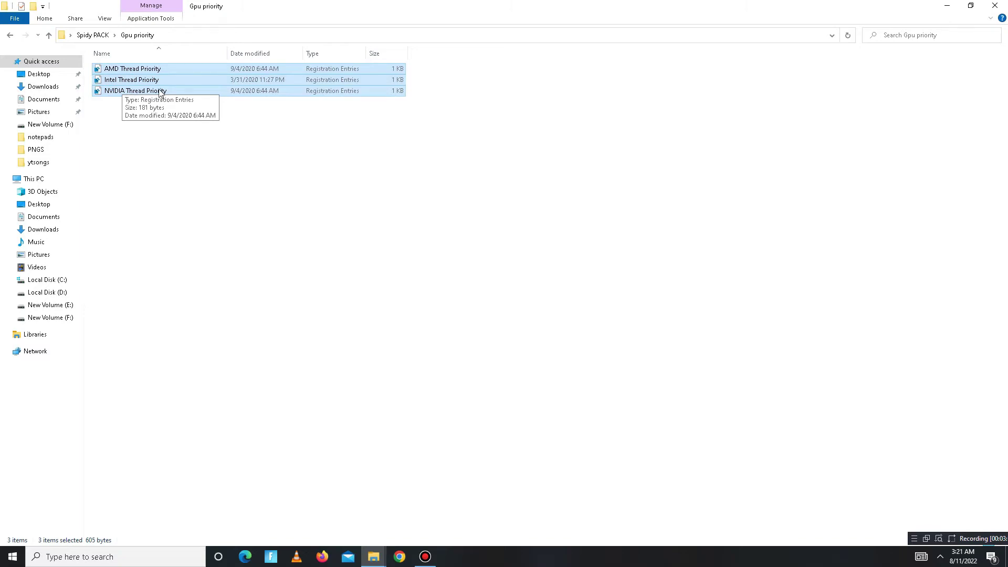
# View the AMD 3 and Intel Graphics Command Center reference images in GPU Settings.
pyautogui.click(10, 36)
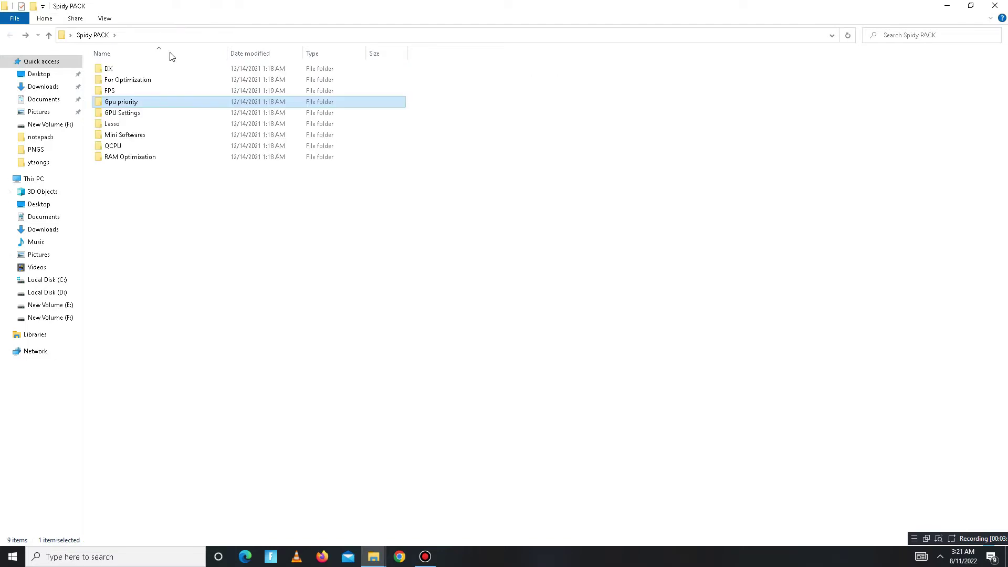
pyautogui.doubleClick(133, 115)
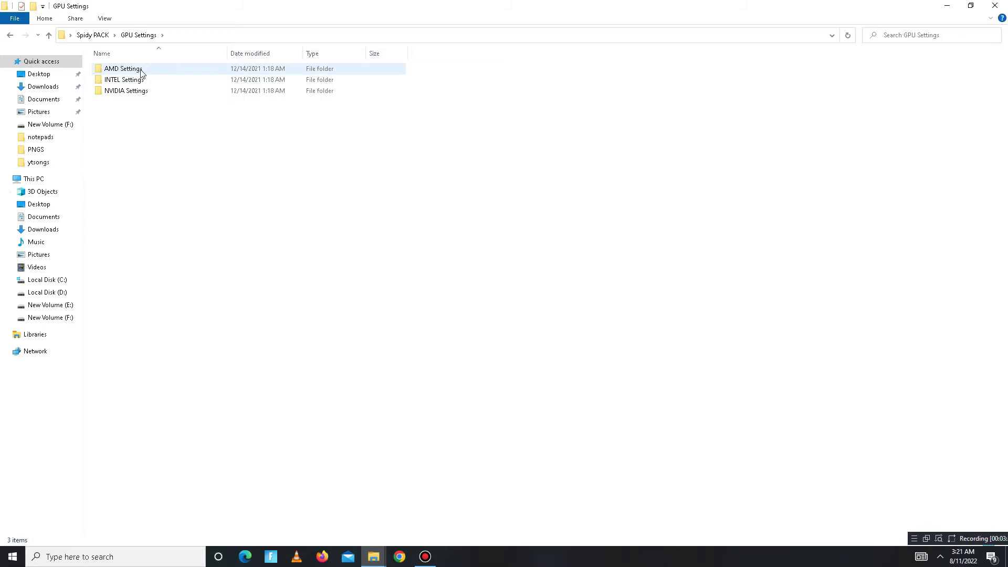
pyautogui.doubleClick(140, 70)
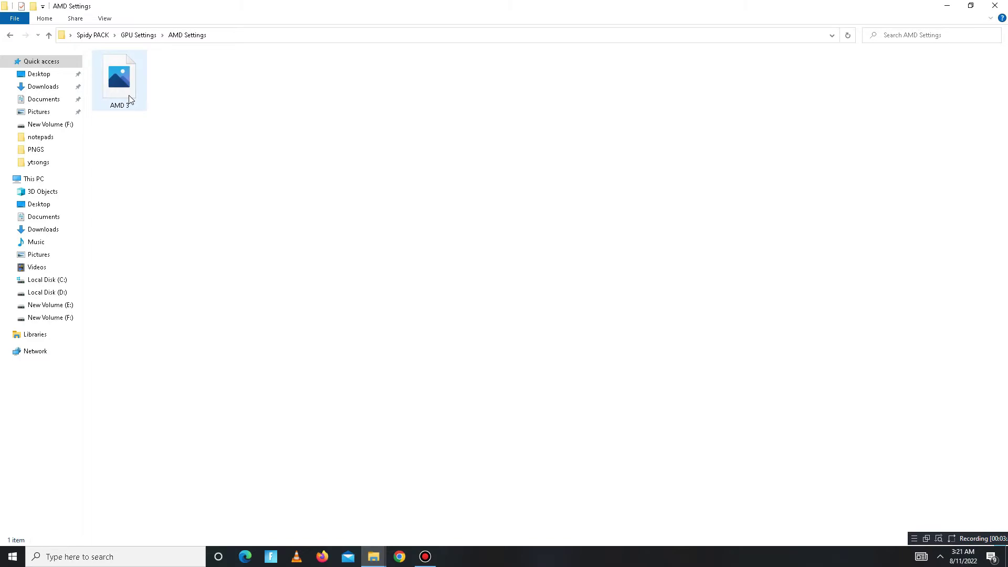
pyautogui.doubleClick(131, 88)
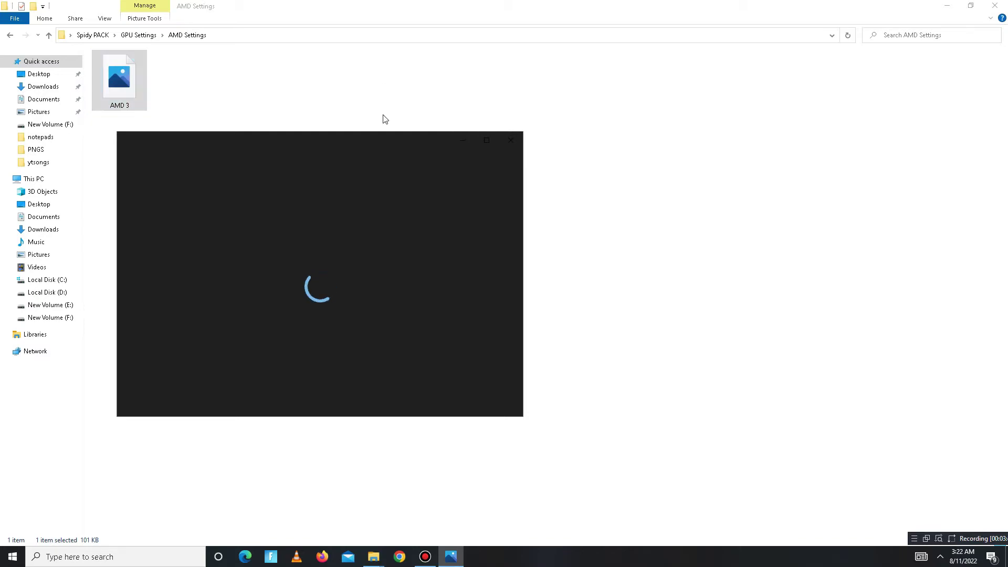
pyautogui.click(511, 140)
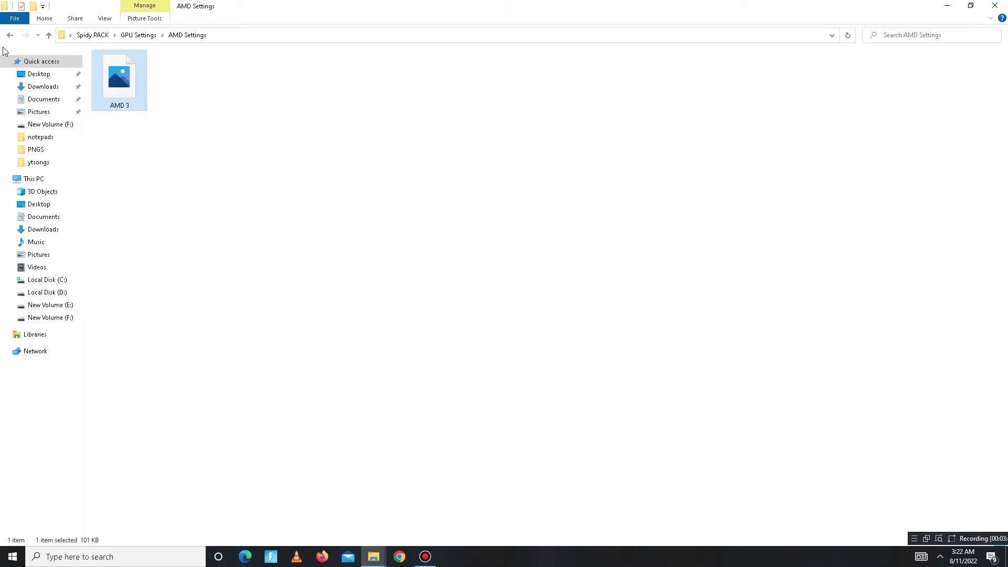
pyautogui.click(10, 35)
pyautogui.doubleClick(131, 79)
pyautogui.doubleClick(126, 79)
pyautogui.click(511, 140)
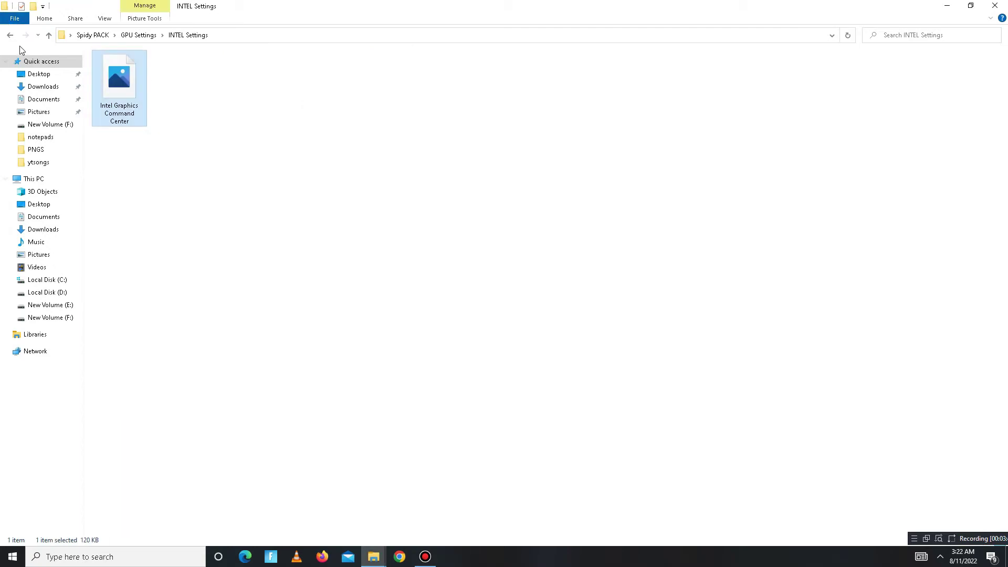
pyautogui.click(9, 35)
# Merge the NVIDIA Unhide SILK Smoothness (PC Only) registry tweak and return to Spidy PACK.
pyautogui.doubleClick(135, 90)
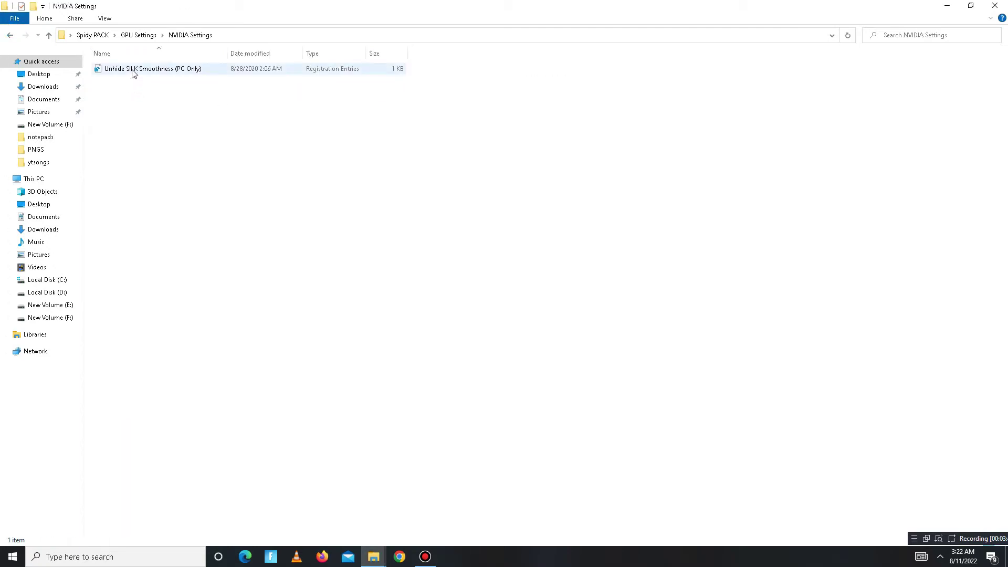
pyautogui.doubleClick(132, 70)
pyautogui.click(585, 294)
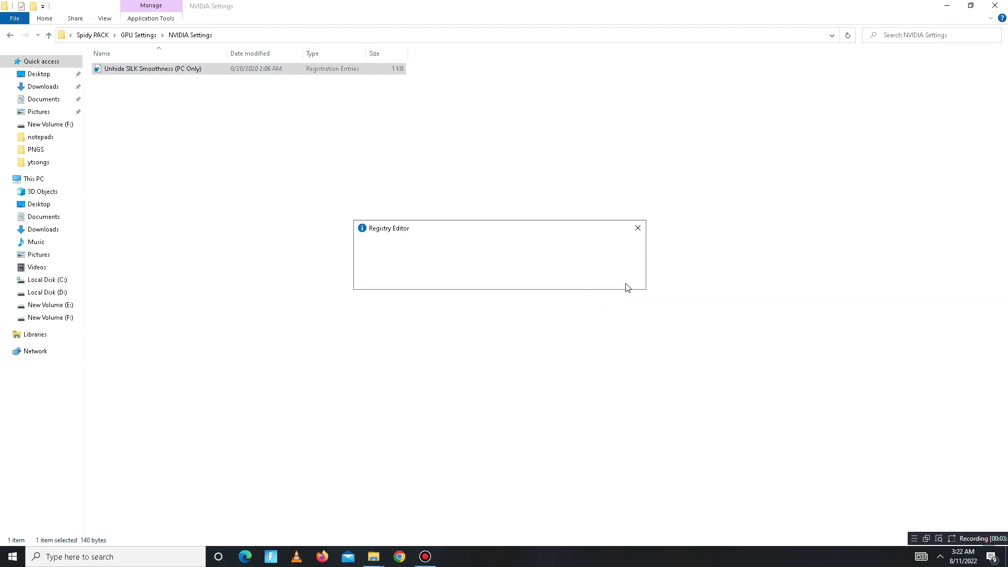
pyautogui.click(622, 281)
pyautogui.click(10, 35)
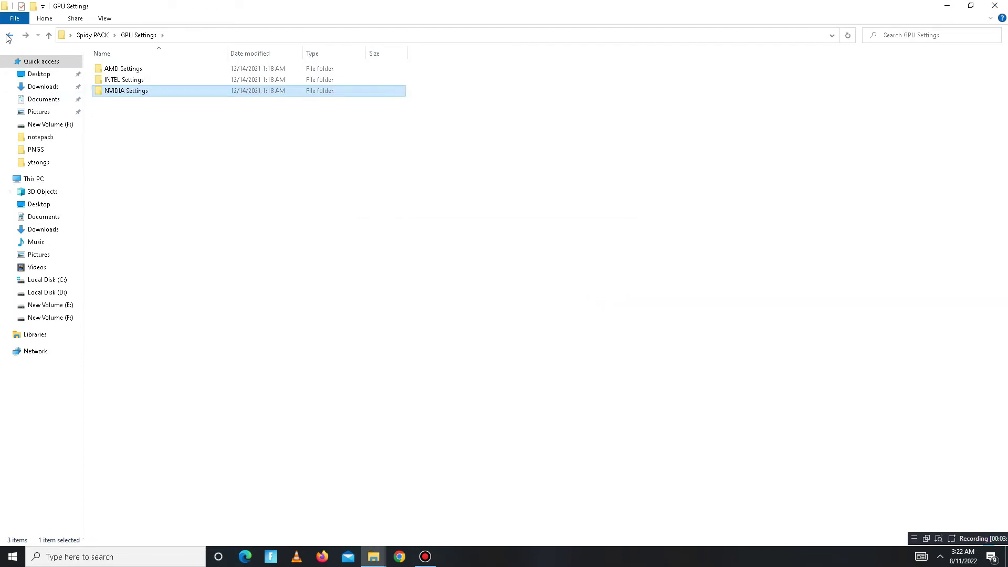
pyautogui.click(10, 35)
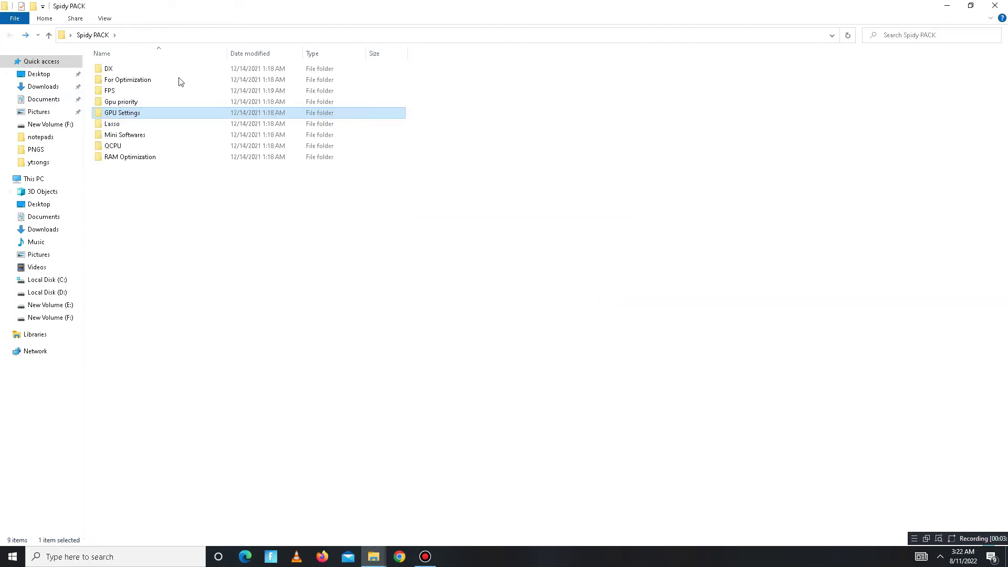
# Extract the Process Lasso archive, run processlassosetup64 from Setup, and open Process Lasso from the tray.
pyautogui.doubleClick(134, 126)
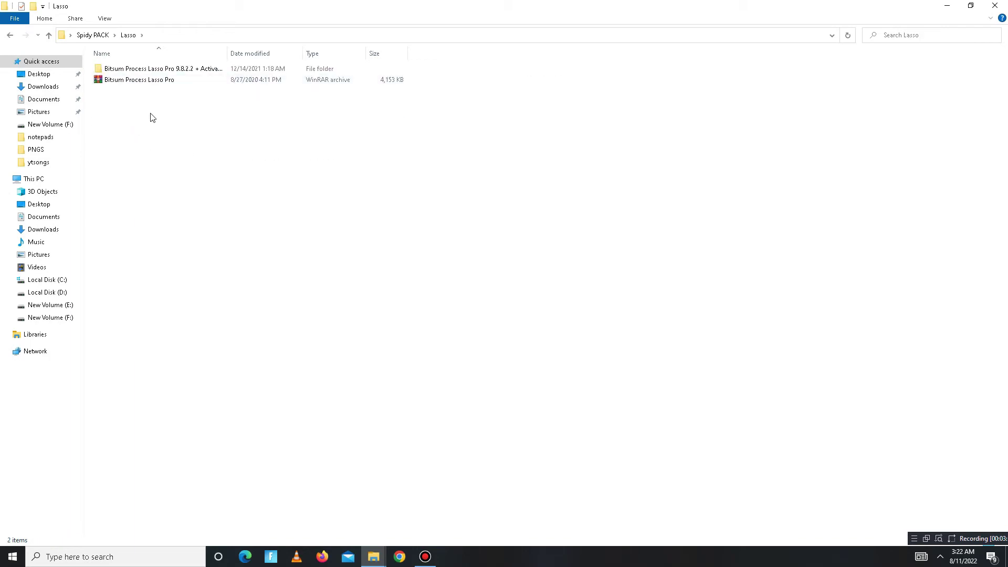
pyautogui.rightClick(153, 81)
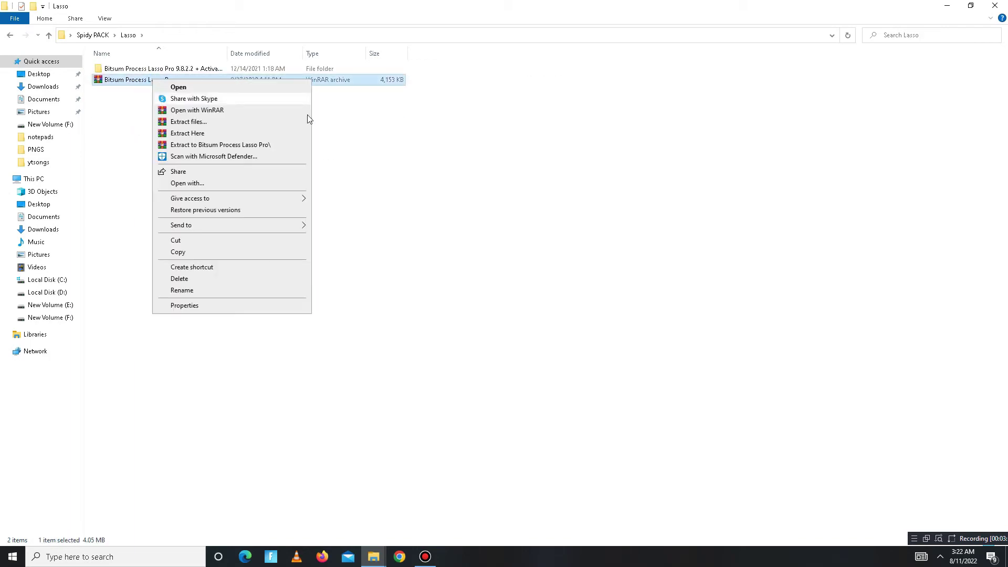
pyautogui.click(210, 133)
pyautogui.doubleClick(166, 71)
pyautogui.doubleClick(166, 71)
pyautogui.click(137, 72)
pyautogui.doubleClick(138, 72)
pyautogui.click(136, 81)
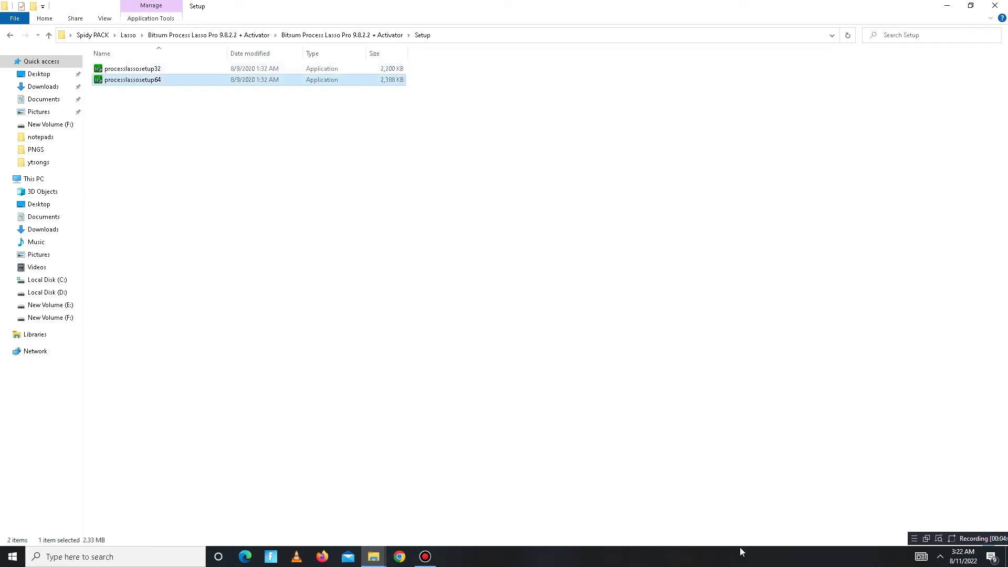
pyautogui.click(939, 557)
pyautogui.doubleClick(972, 515)
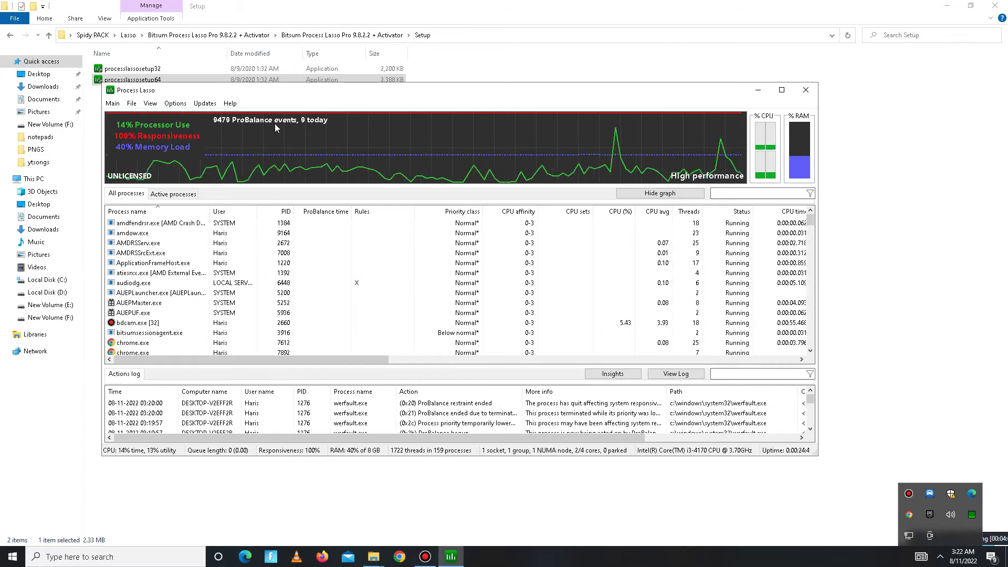
# Verify ProBalance is enabled and High performance is the active power profile, then close Process Lasso.
pyautogui.moveTo(249, 93); pyautogui.dragTo(264, 90)
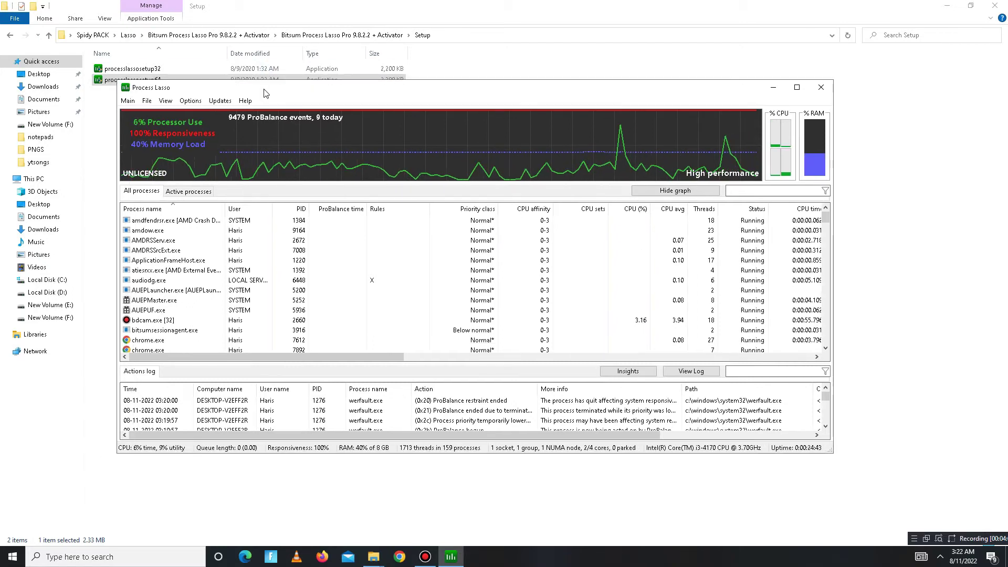
pyautogui.click(127, 103)
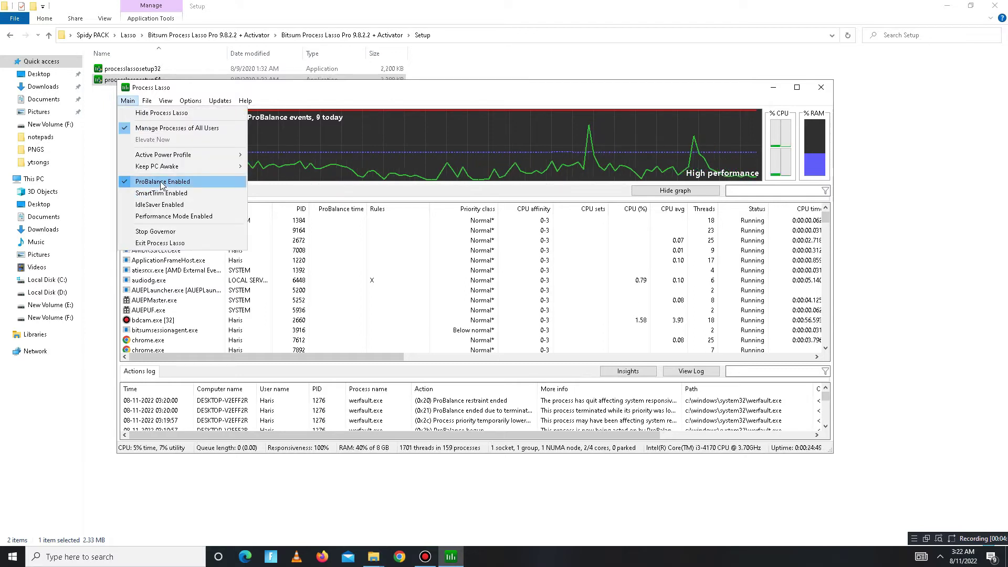
pyautogui.moveTo(163, 156)
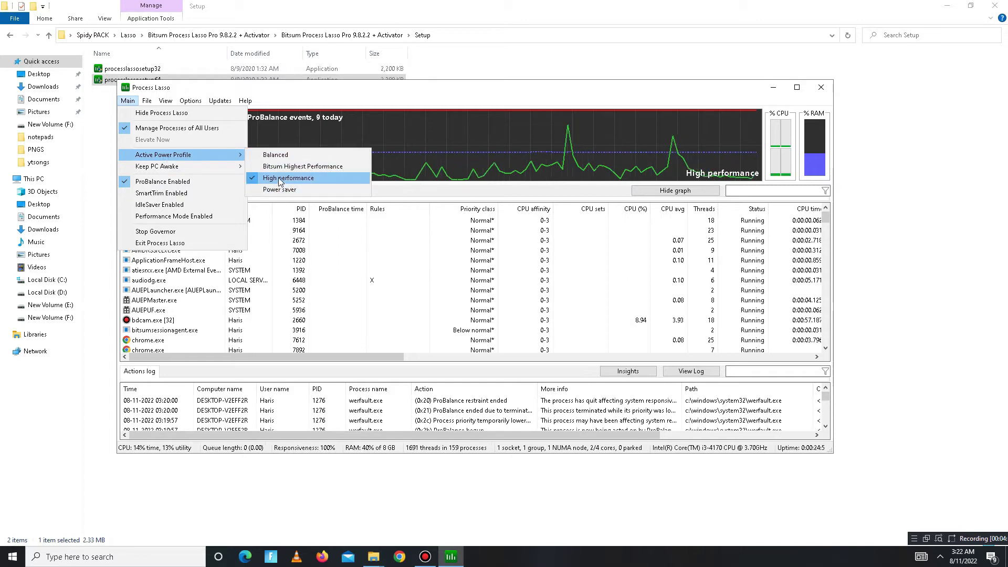
pyautogui.click(416, 166)
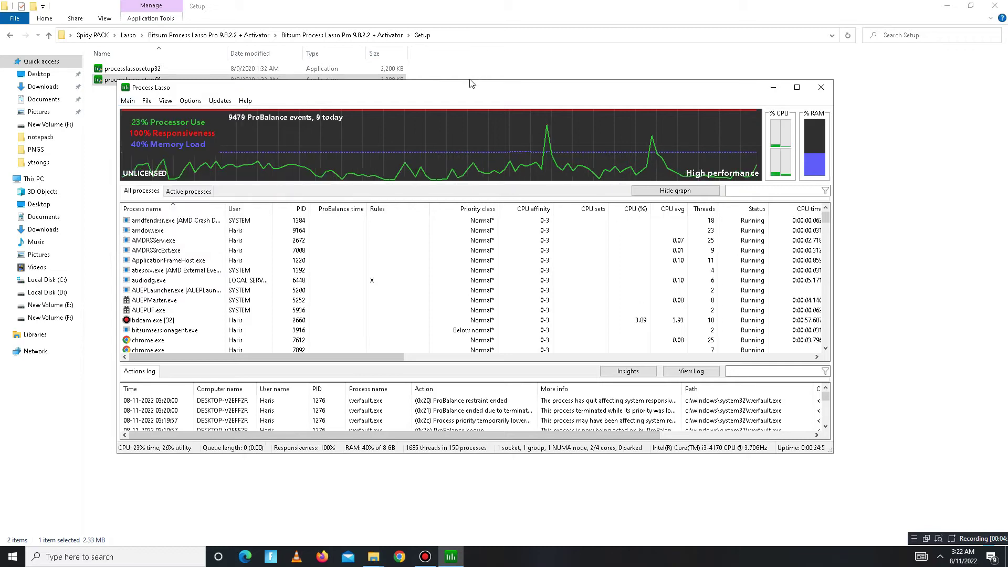
pyautogui.moveTo(468, 86); pyautogui.dragTo(394, 88)
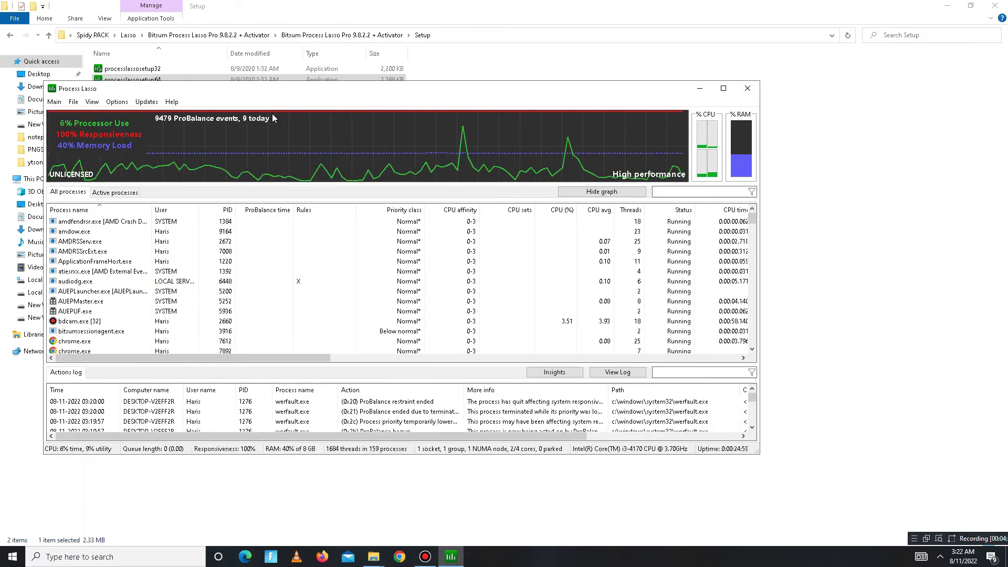
pyautogui.moveTo(302, 85); pyautogui.dragTo(329, 95)
pyautogui.click(775, 99)
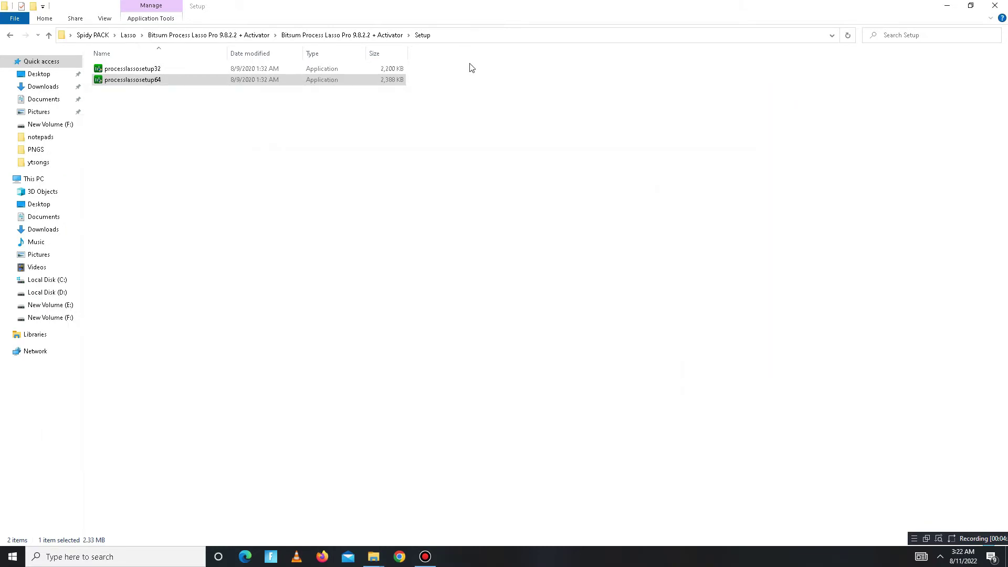
# Go back to Spidy PACK and open Mini Softwares with its ISLC and Park Control folders.
pyautogui.click(11, 38)
pyautogui.click(11, 38)
pyautogui.click(11, 38)
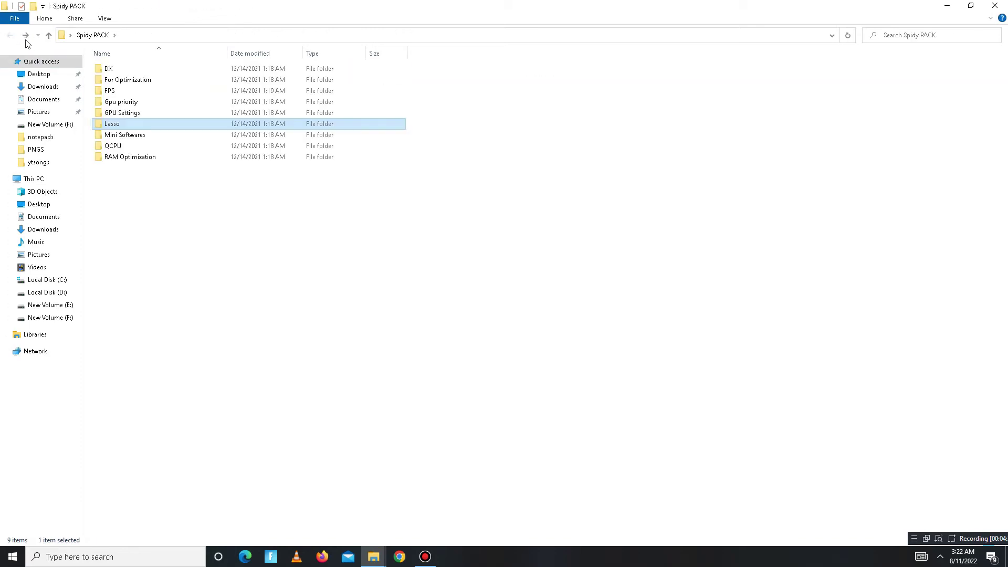
pyautogui.doubleClick(130, 135)
pyautogui.hotkey('ctrl', 'a')
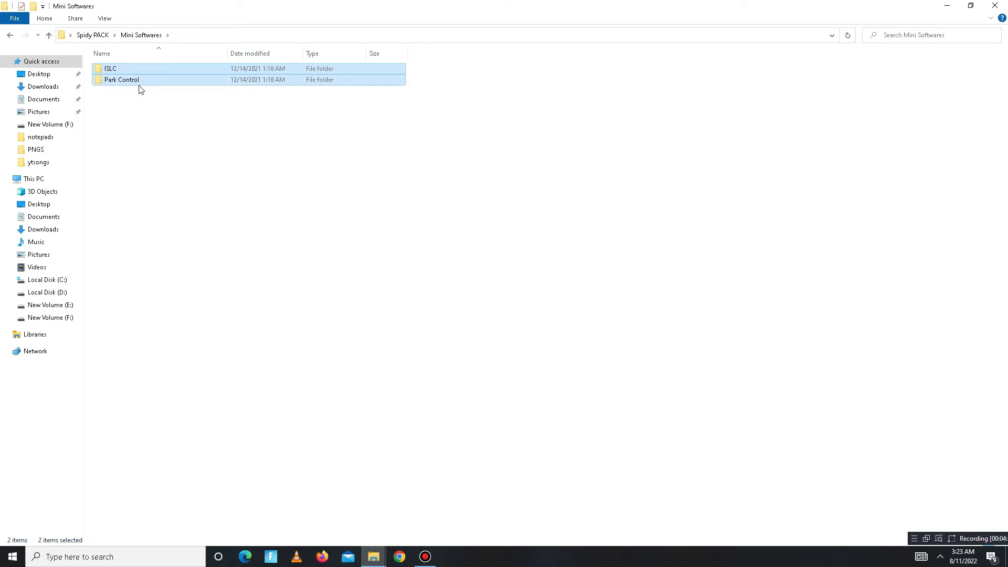
# Open and read the Instructions file in the inner ISLC folder, then close it.
pyautogui.doubleClick(115, 71)
pyautogui.doubleClick(116, 71)
pyautogui.doubleClick(117, 70)
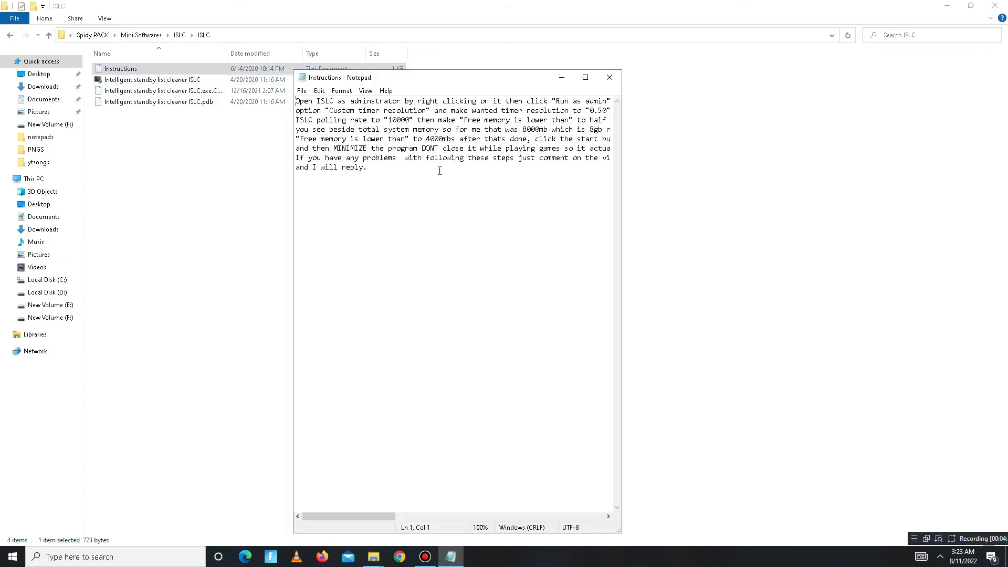
pyautogui.hotkey('ctrl', 'a')
pyautogui.click(605, 84)
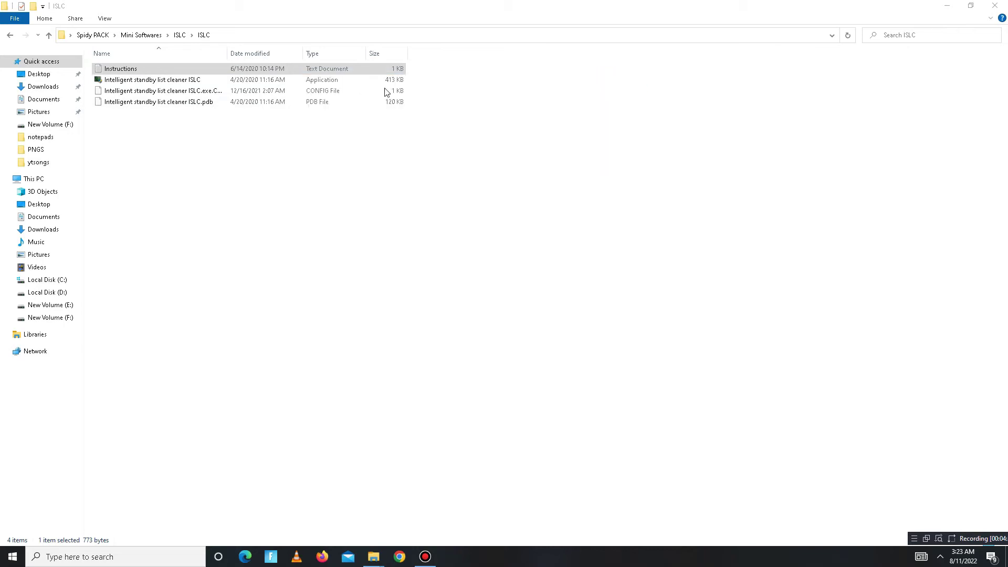
# Open Intelligent standby list cleaner from the tray and stop it for editing.
pyautogui.click(180, 82)
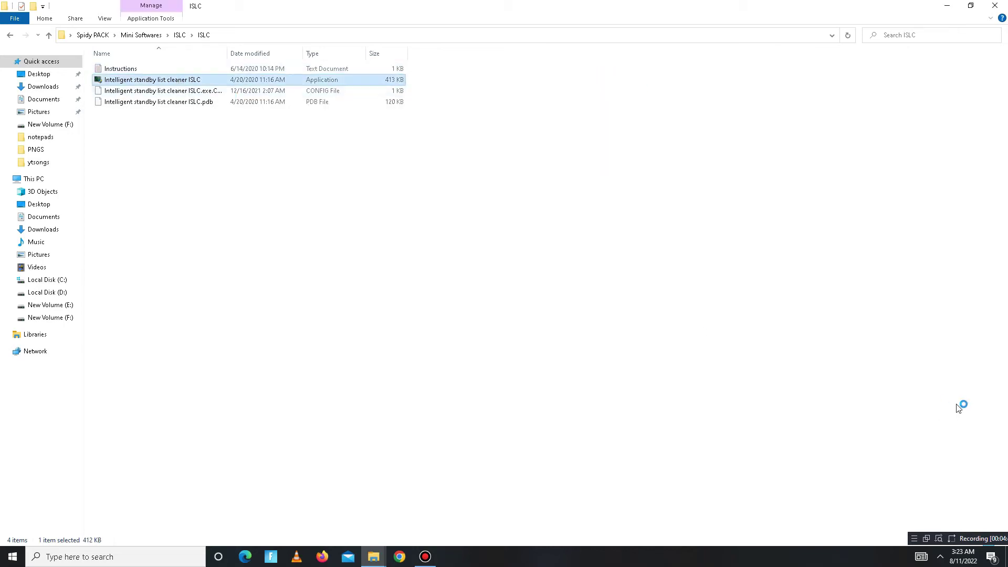
pyautogui.click(940, 561)
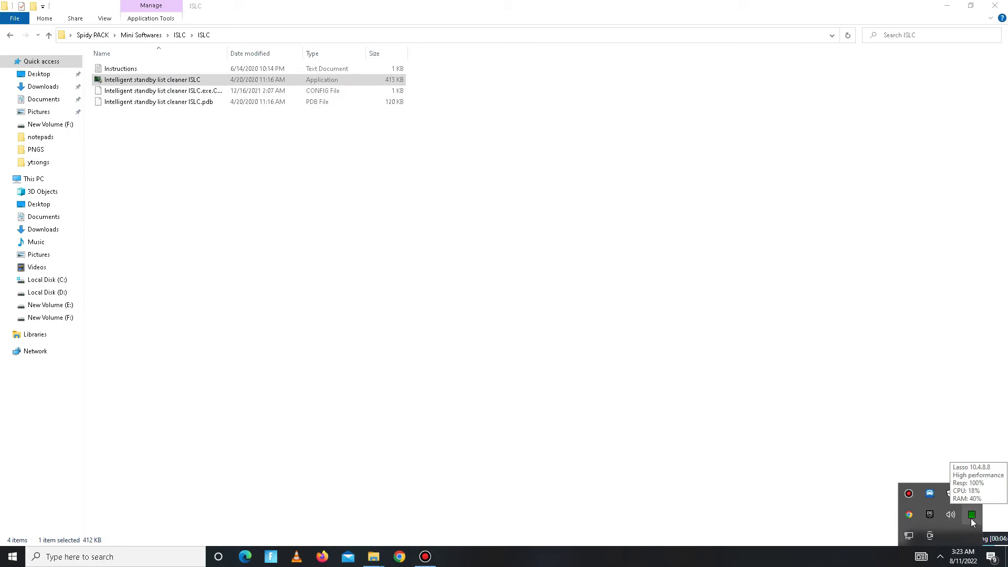
pyautogui.moveTo(971, 514)
pyautogui.mouseDown()
pyautogui.moveTo(971, 412)
pyautogui.moveTo(989, 557)
pyautogui.moveTo(942, 557)
pyautogui.mouseUp()
pyautogui.doubleClick(939, 558)
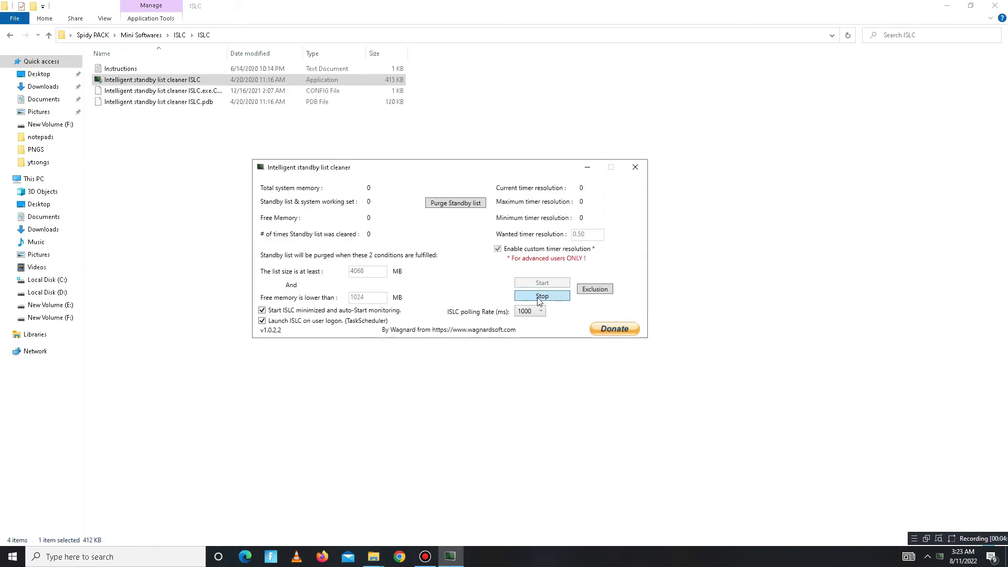
pyautogui.click(541, 297)
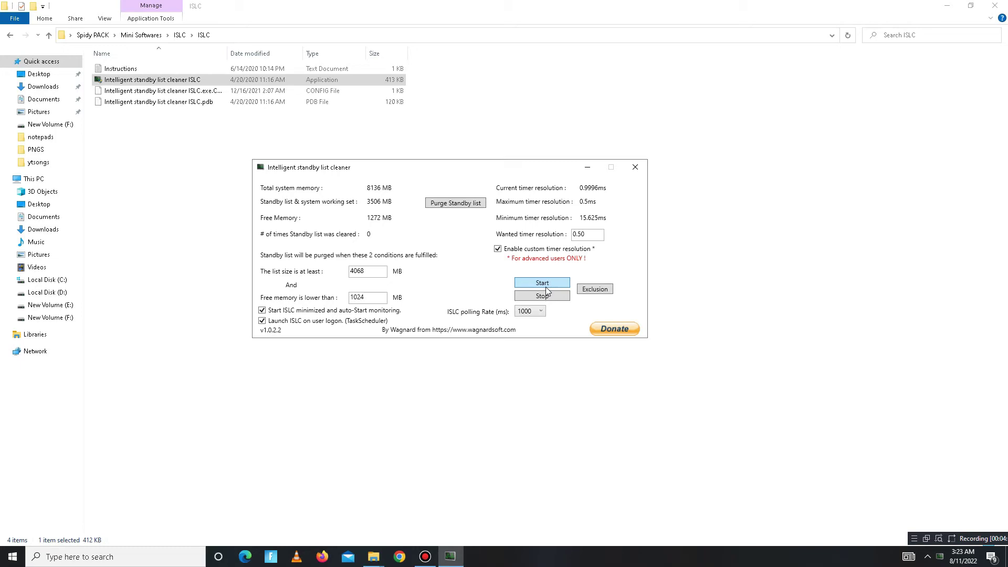
# Keep list size 4068 and wanted timer resolution 0.50, start ISLC, then close its window.
pyautogui.doubleClick(373, 273)
pyautogui.press('Tab')
pyautogui.moveTo(490, 171); pyautogui.dragTo(432, 173)
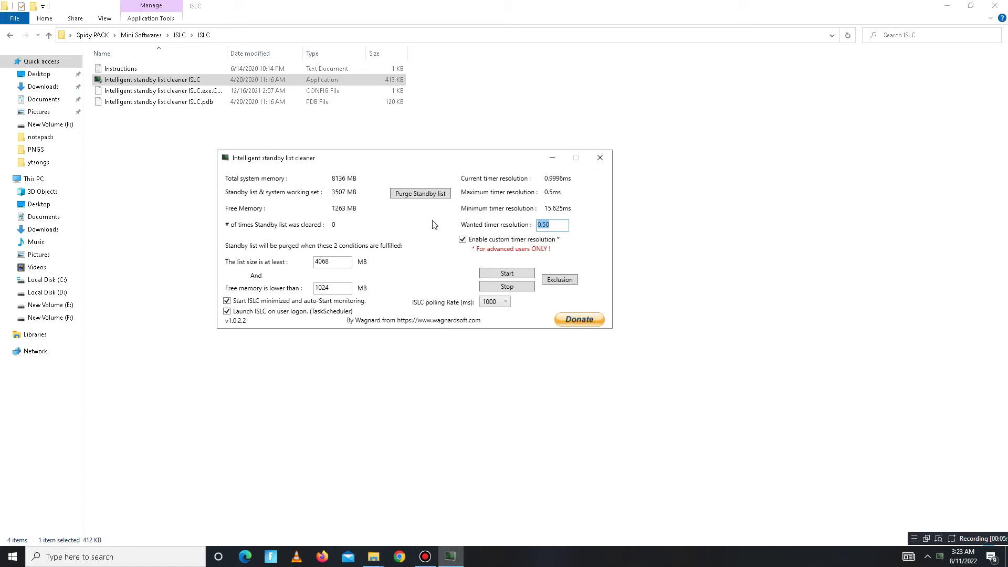
pyautogui.click(512, 272)
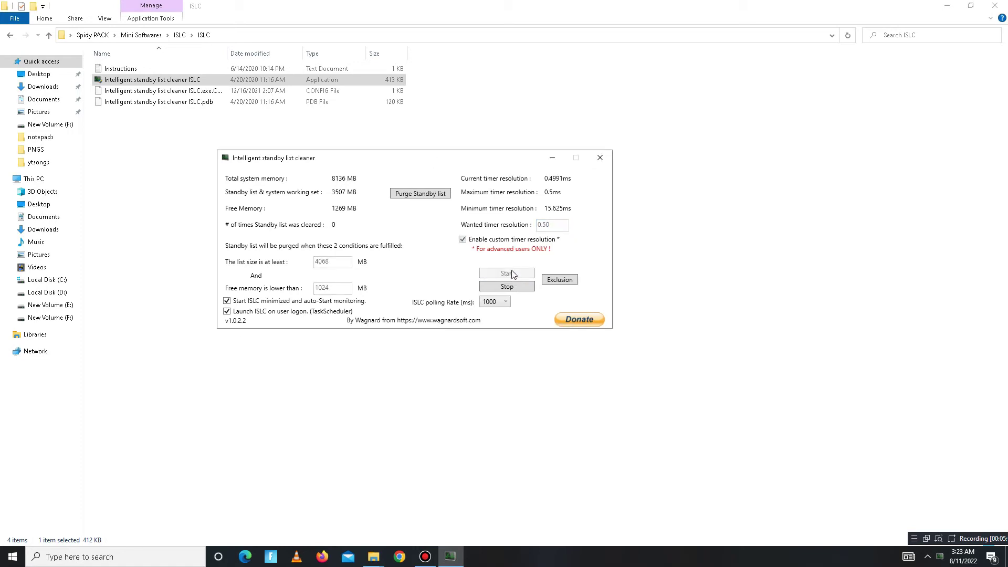
pyautogui.click(599, 157)
# Open the Park Control folder, cancel the installer, and bring up ParkControl from the system tray.
pyautogui.click(10, 35)
pyautogui.click(10, 35)
pyautogui.doubleClick(133, 82)
pyautogui.doubleClick(120, 72)
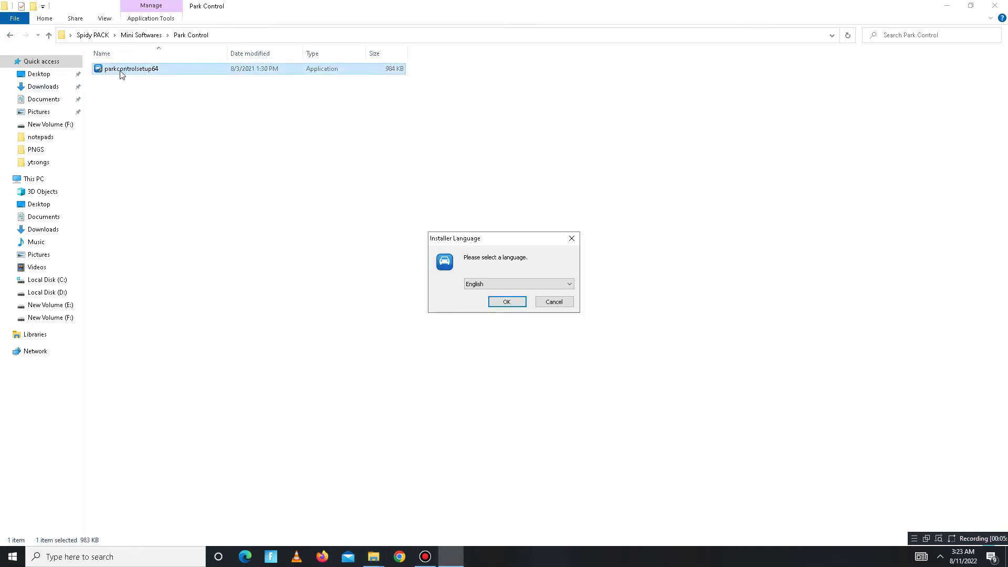
pyautogui.click(556, 303)
pyautogui.click(939, 557)
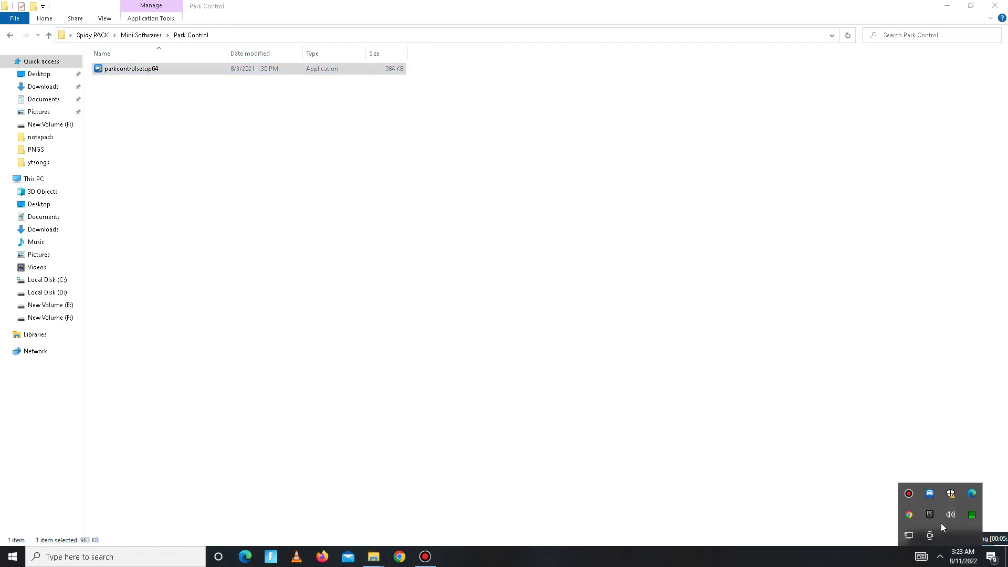
pyautogui.click(929, 495)
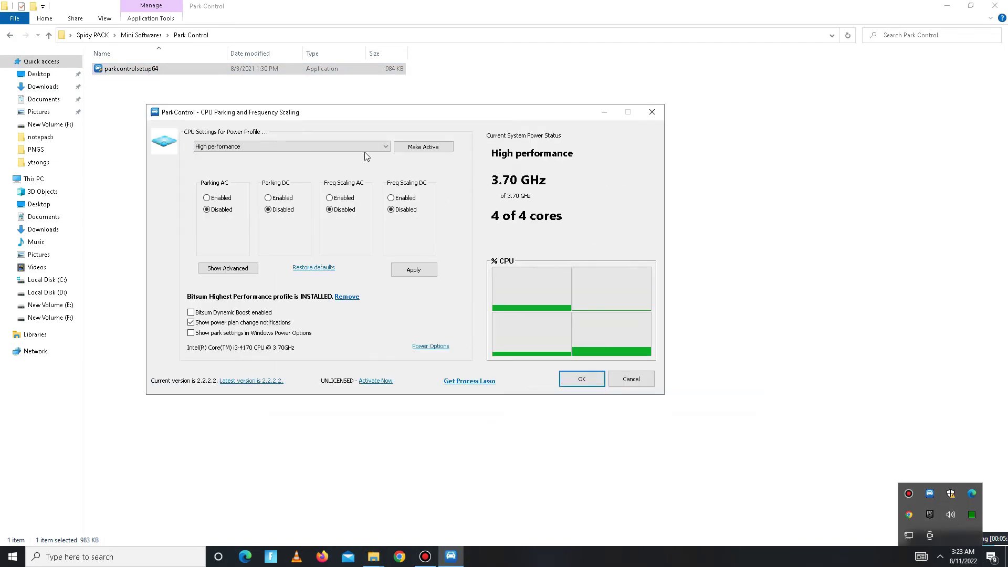
# Keep the High performance profile with parking and frequency scaling disabled, apply it, and close ParkControl.
pyautogui.click(389, 148)
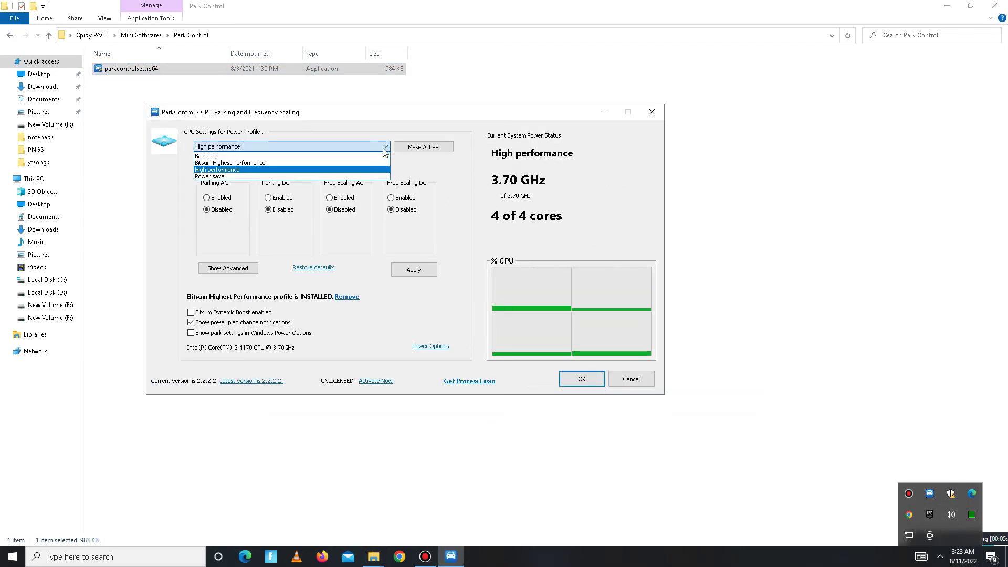
pyautogui.click(212, 169)
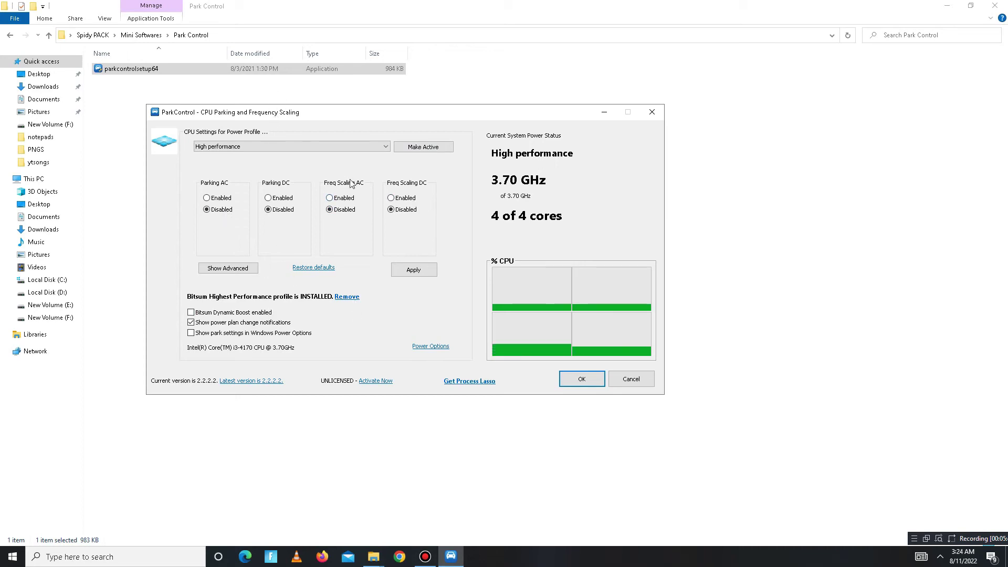
pyautogui.click(417, 268)
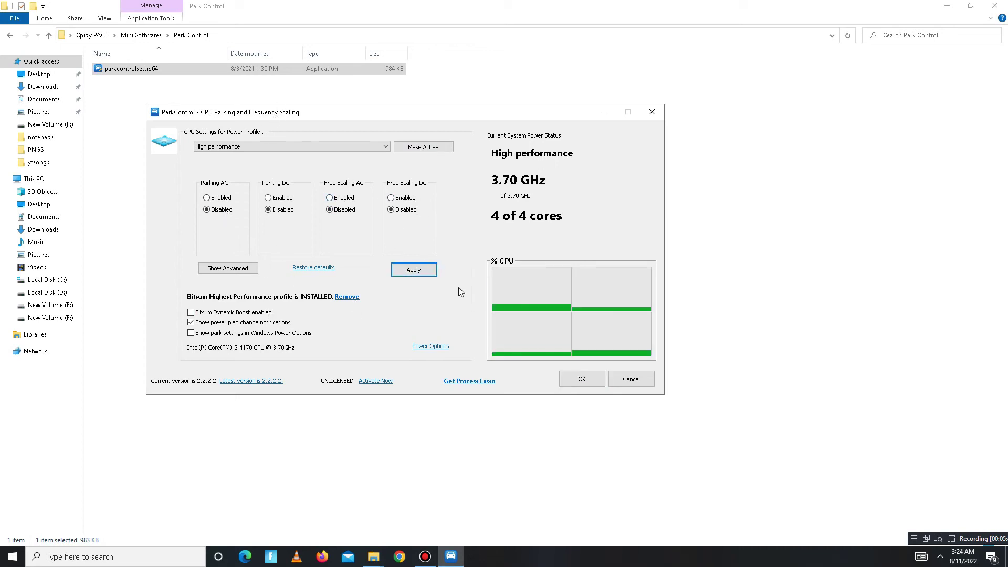
pyautogui.click(582, 378)
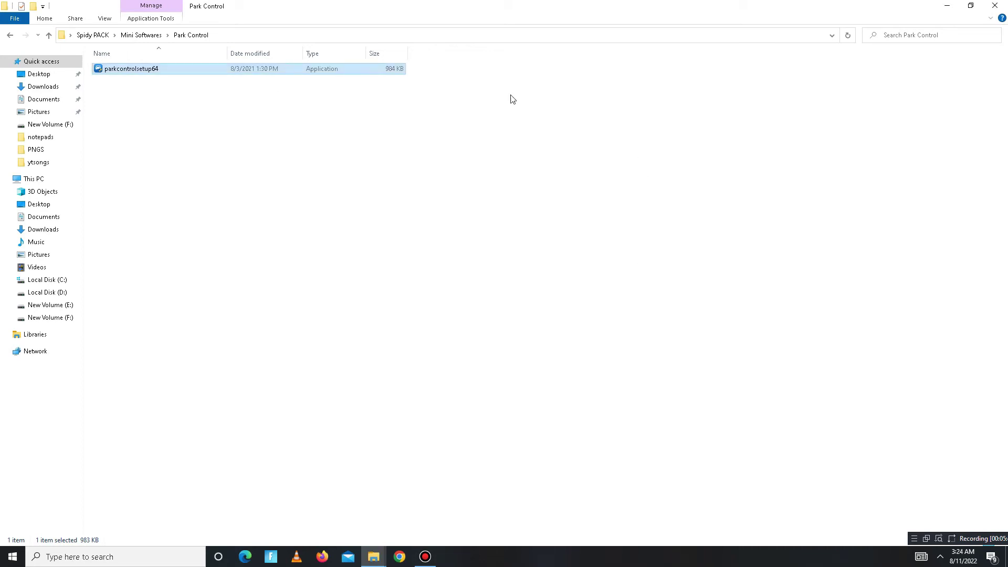
# Go back up to the Spidy PACK folder and open the QCPU folder.
pyautogui.click(11, 36)
pyautogui.click(11, 36)
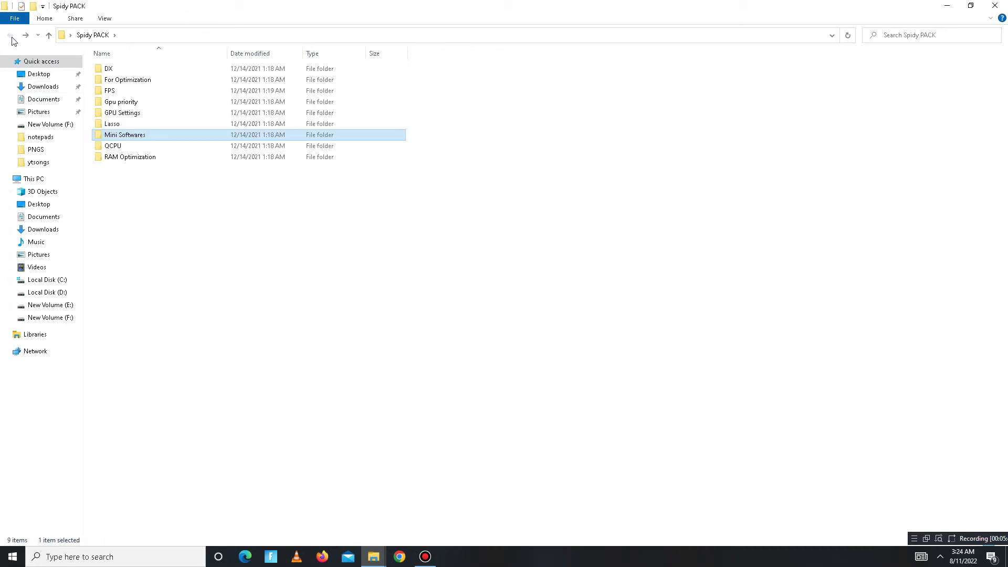
pyautogui.doubleClick(126, 145)
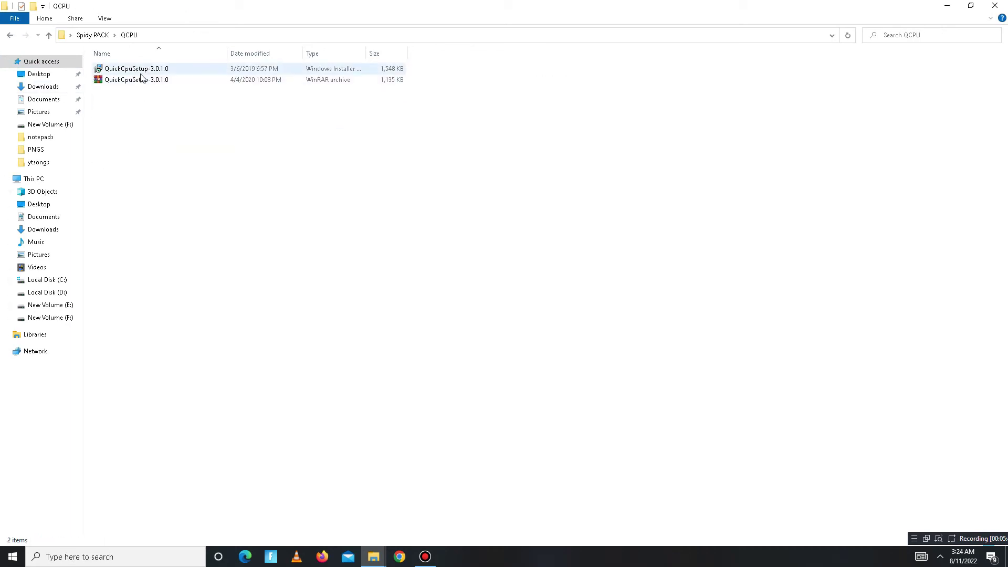
# Inspect the QuickCpuSetup-3.0.1.0 archive and installer, then minimise Explorer and select the QuickCPU shortcut.
pyautogui.click(149, 79)
pyautogui.rightClick(149, 79)
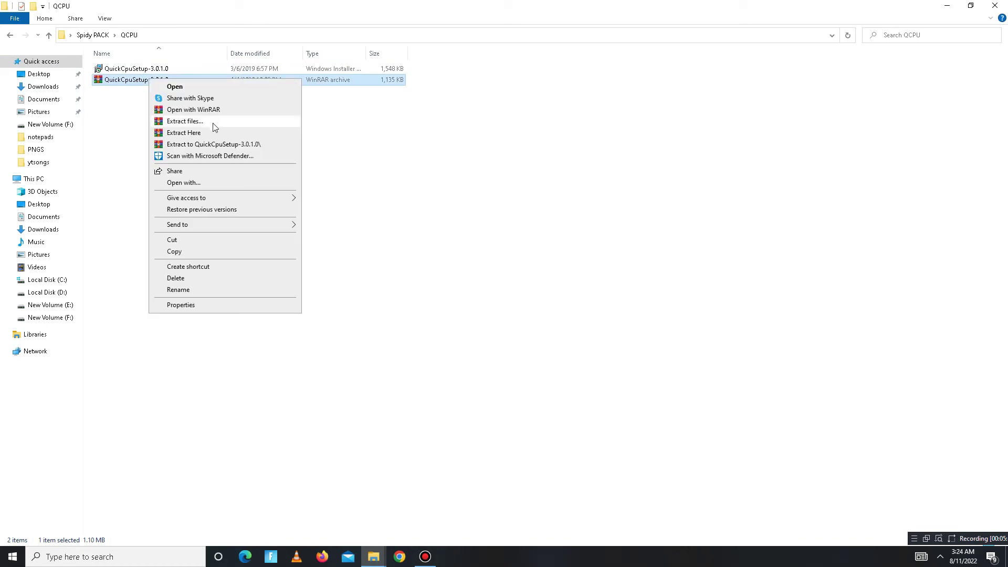
pyautogui.click(143, 71)
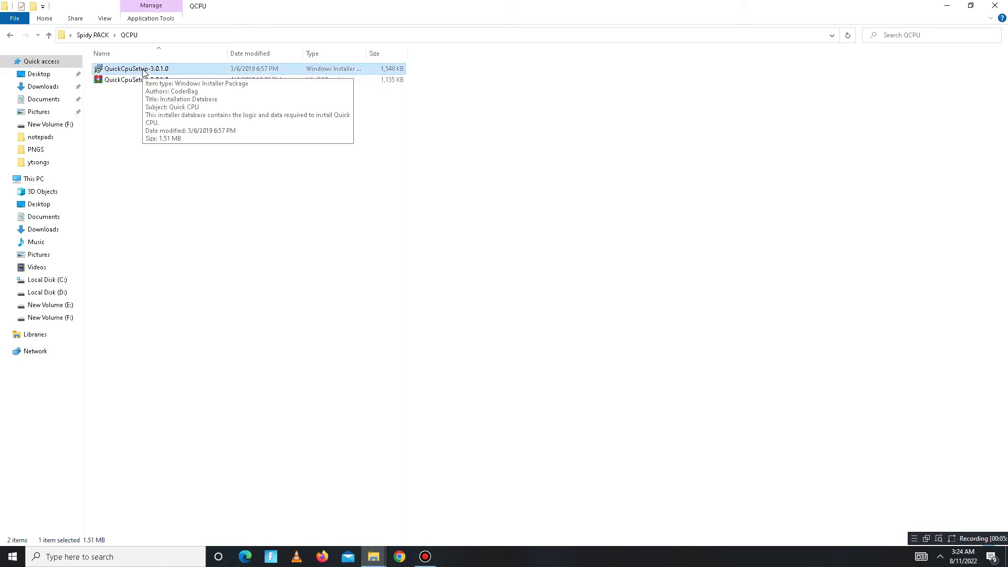
pyautogui.click(947, 5)
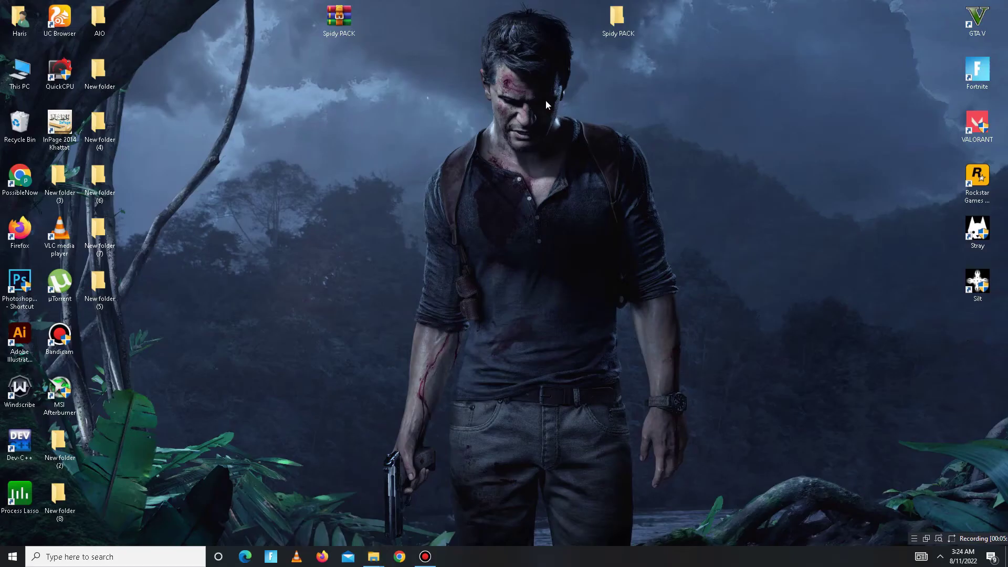
pyautogui.click(59, 78)
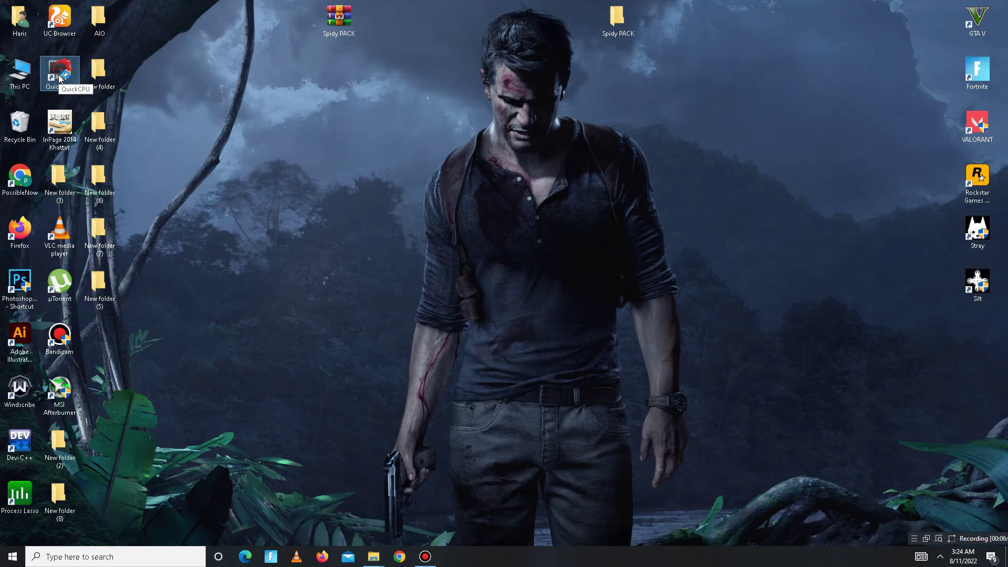
# Launch Quick CPU from the desktop shortcut and dismiss the new-version notice.
pyautogui.doubleClick(59, 77)
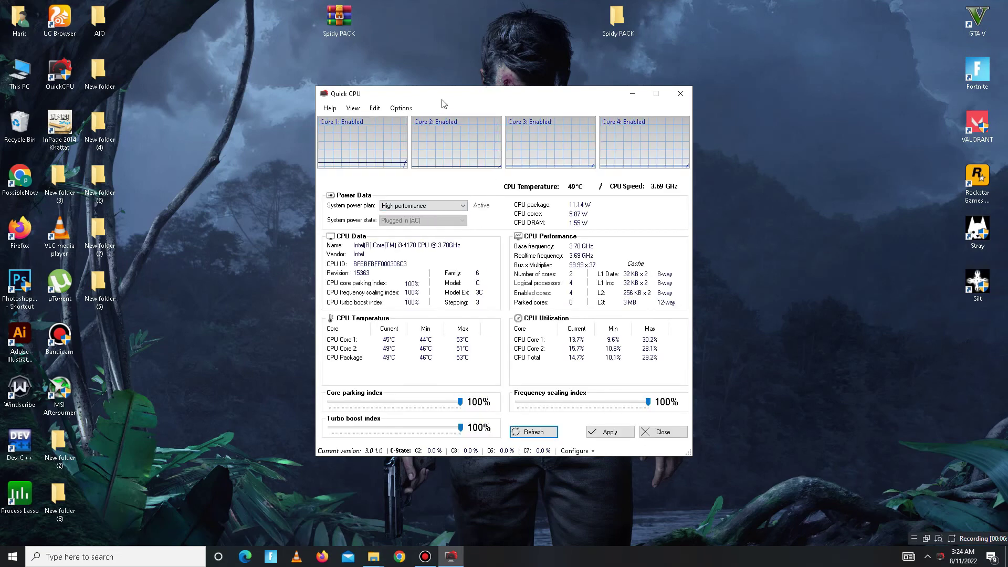
pyautogui.moveTo(442, 103); pyautogui.dragTo(425, 112)
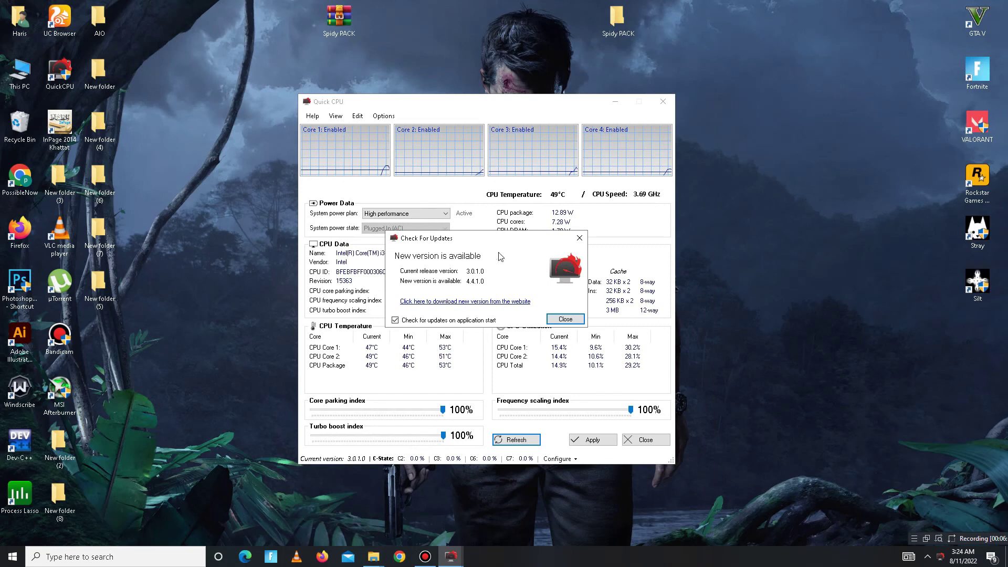
pyautogui.click(579, 239)
# Apply the High performance plan with parking, scaling and turbo boost indexes at 100%, then close Quick CPU.
pyautogui.click(414, 215)
pyautogui.click(469, 210)
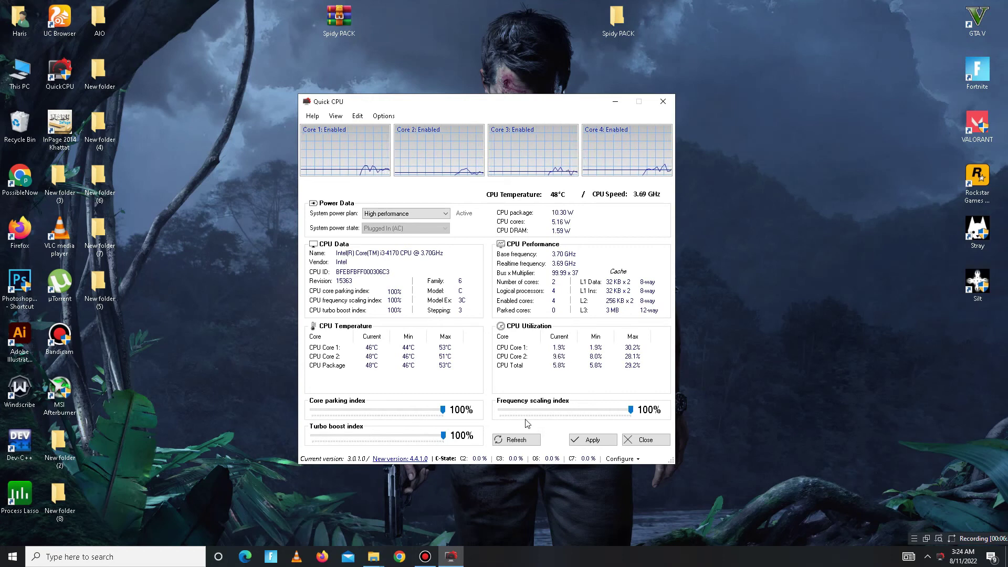
pyautogui.click(603, 444)
pyautogui.click(527, 311)
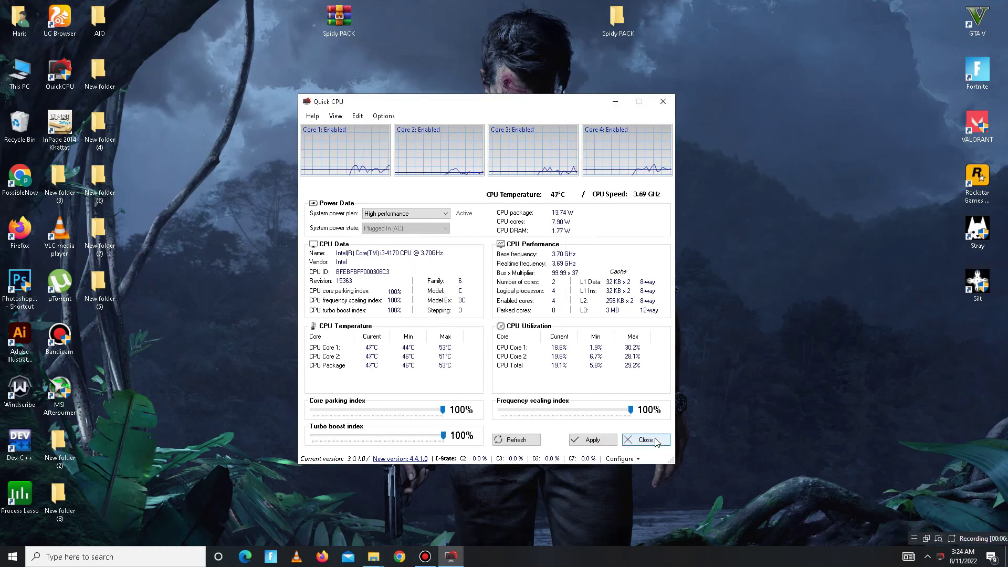
pyautogui.hotkey('alt', 'F4')
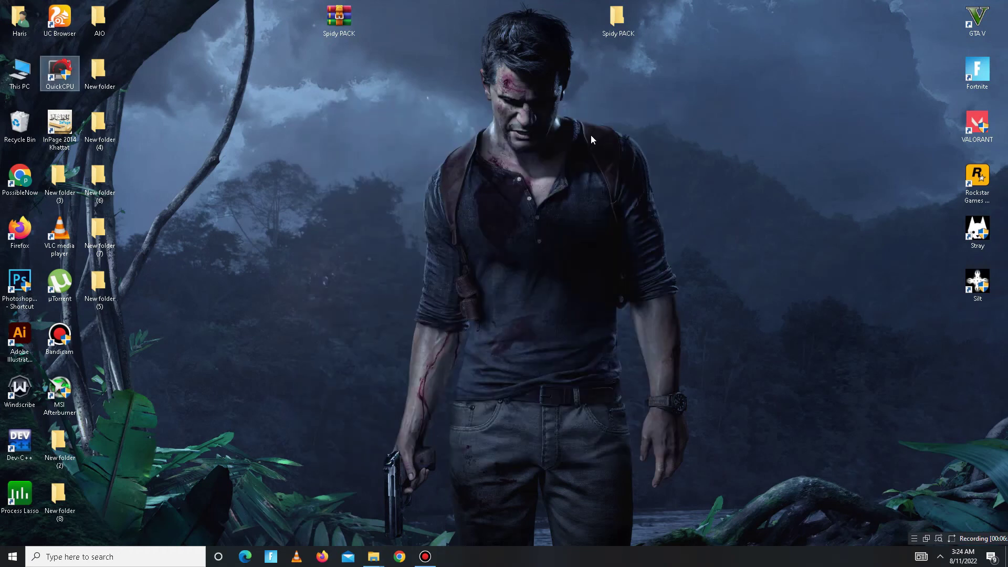
# Bring File Explorer back and open Spidy PACK's RAM Optimization folder.
pyautogui.moveTo(373, 556)
pyautogui.click(414, 524)
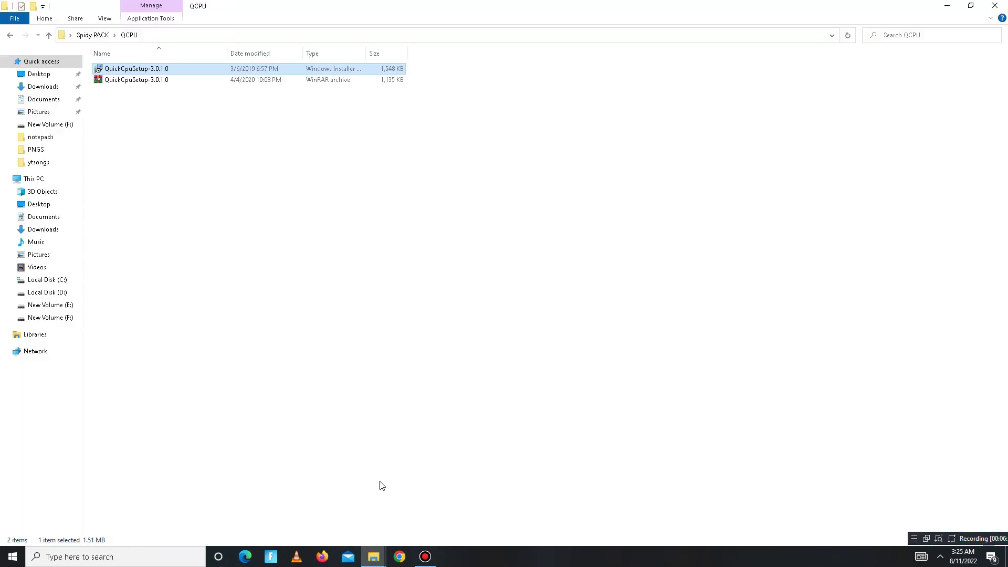
pyautogui.click(10, 36)
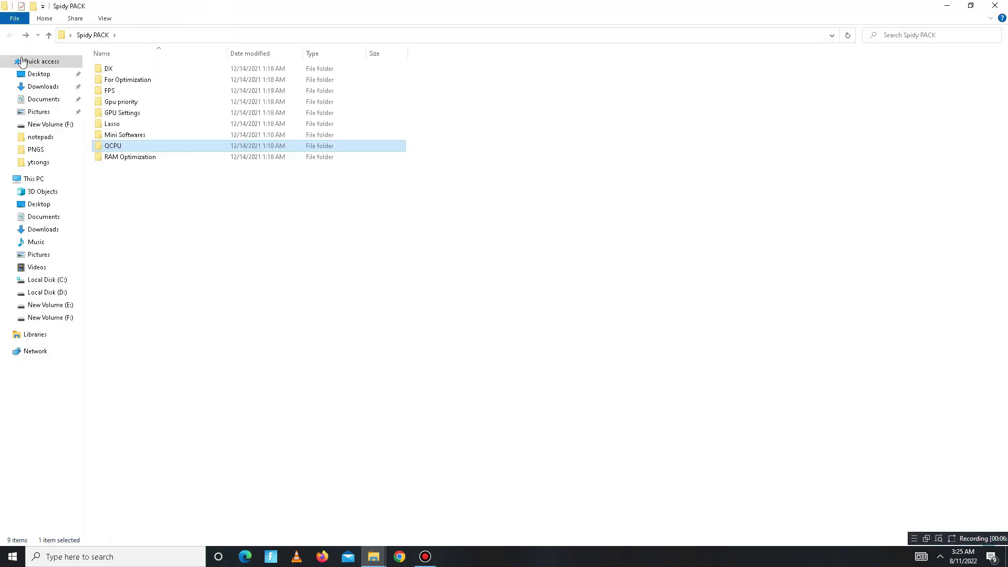
pyautogui.doubleClick(129, 157)
# Merge the RAM Management and LargePage_util registry files into the registry.
pyautogui.doubleClick(160, 80)
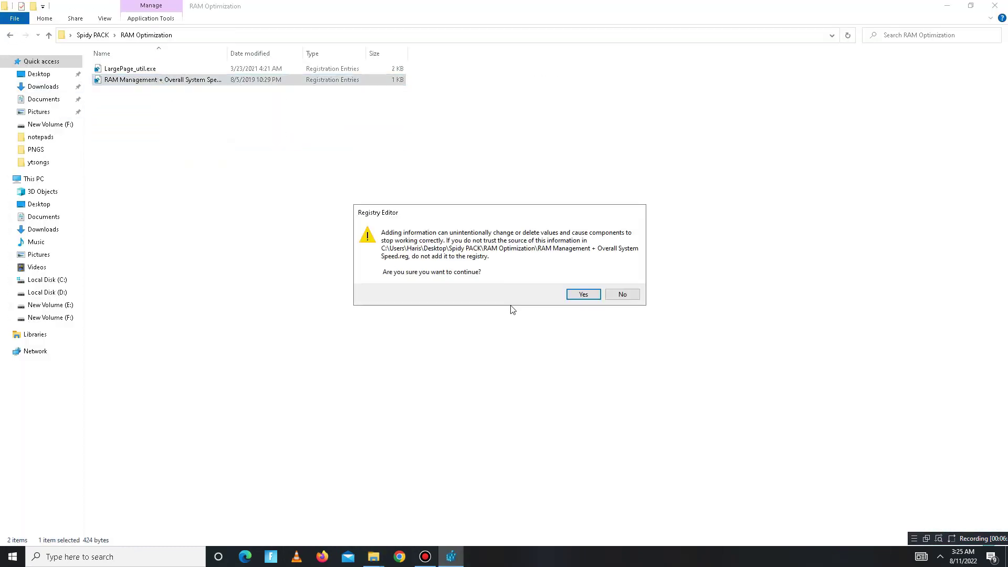
pyautogui.click(584, 294)
pyautogui.click(604, 294)
pyautogui.press('Up')
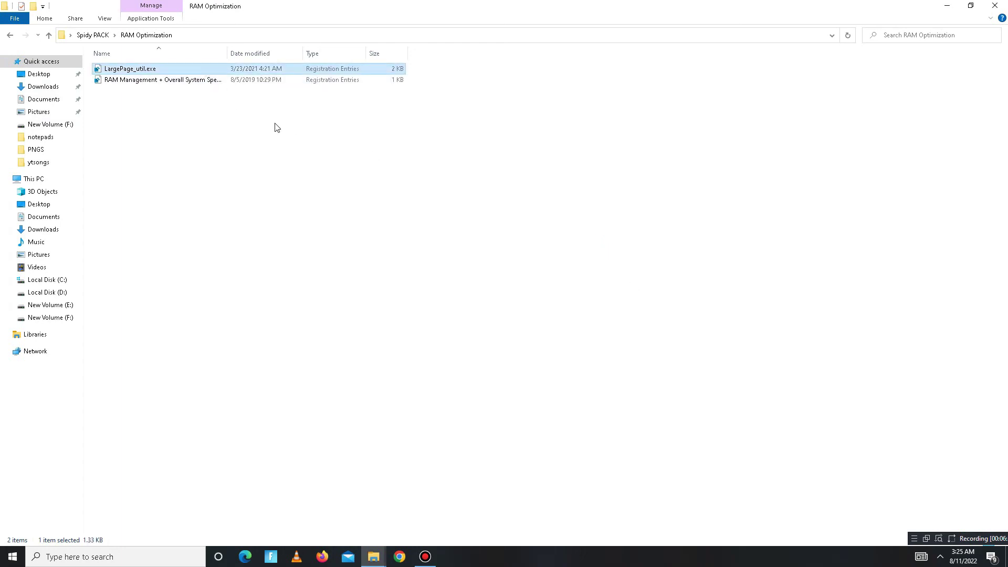
pyautogui.press('Return')
pyautogui.click(581, 293)
# Return to Spidy PACK, select all nine folders, and close the Explorer window.
pyautogui.click(624, 279)
pyautogui.click(9, 37)
pyautogui.hotkey('ctrl', 'a')
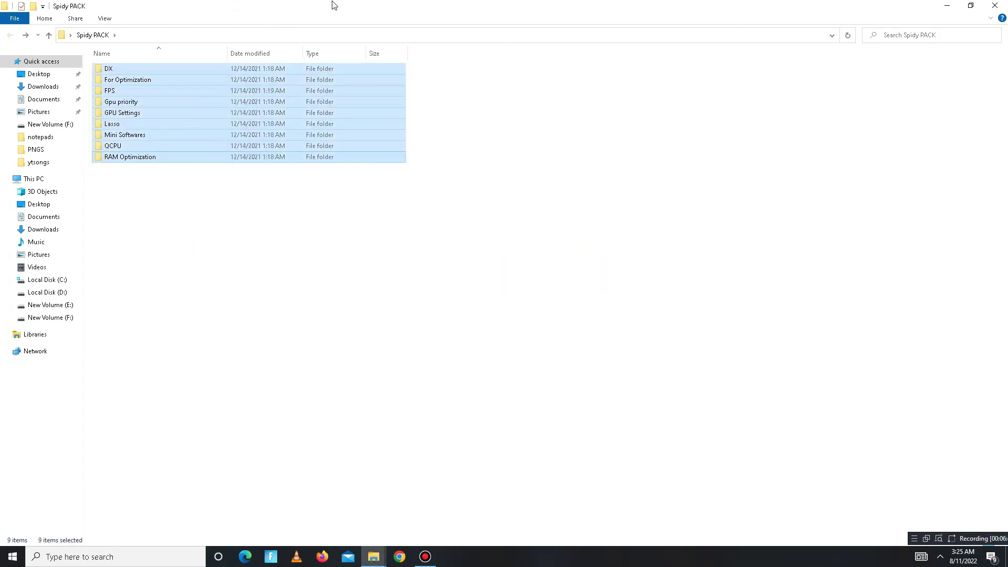
pyautogui.press('Down')
pyautogui.click(202, 262)
pyautogui.hotkey('ctrl', 'a')
pyautogui.click(994, 5)
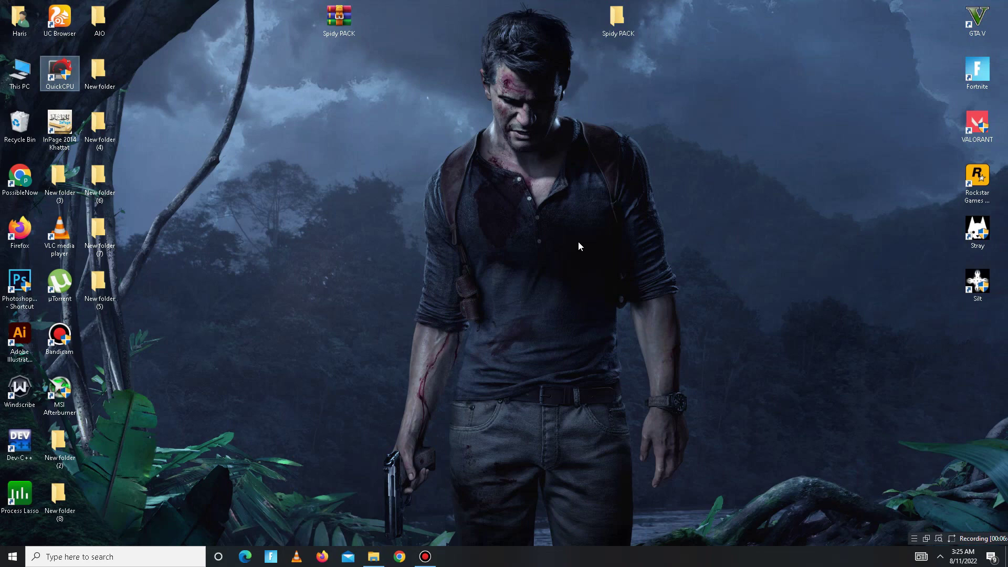
# Launch Task Manager from the taskbar menu and move it up, showing 7% CPU and 41% memory.
pyautogui.rightClick(594, 558)
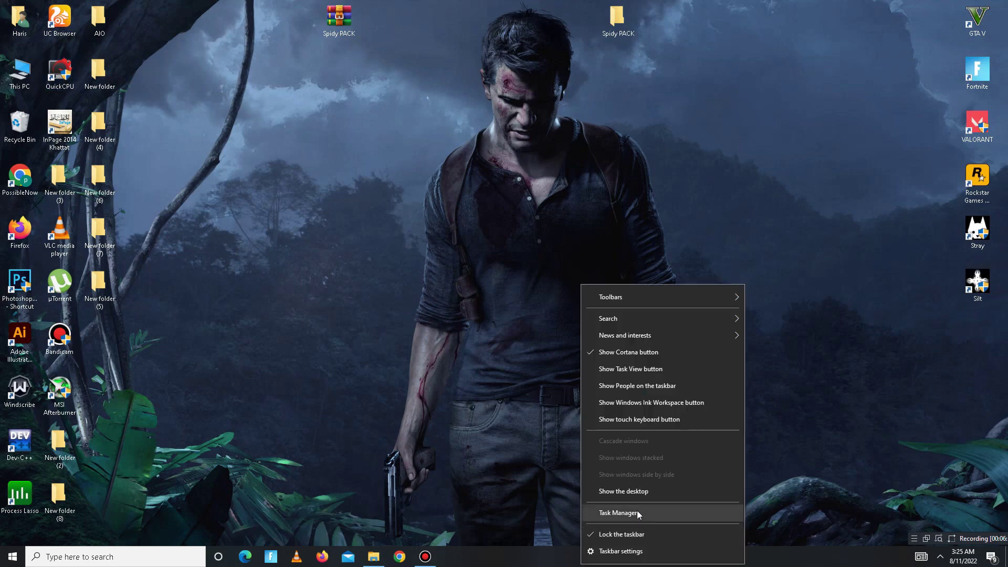
pyautogui.click(629, 512)
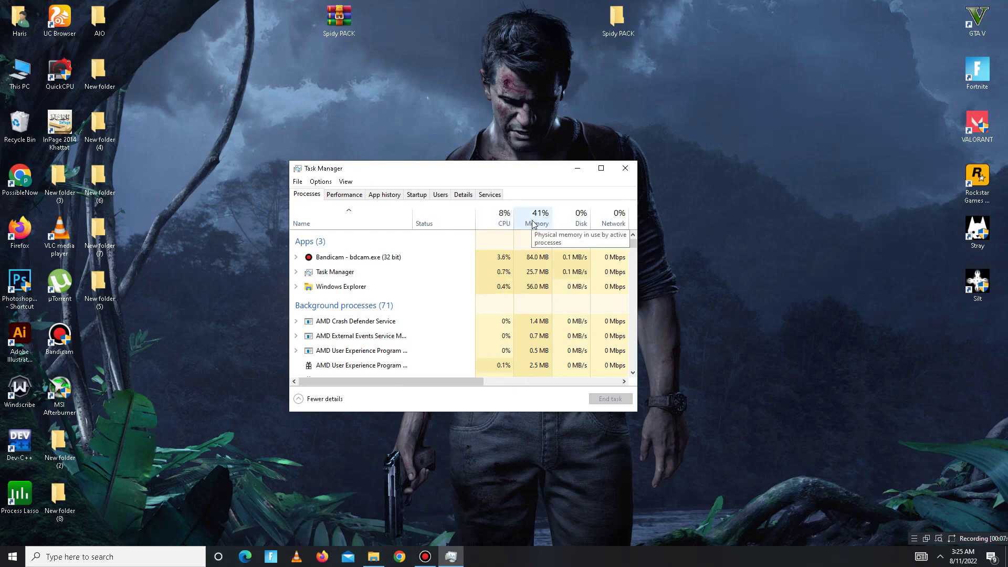
pyautogui.moveTo(416, 168); pyautogui.dragTo(402, 116)
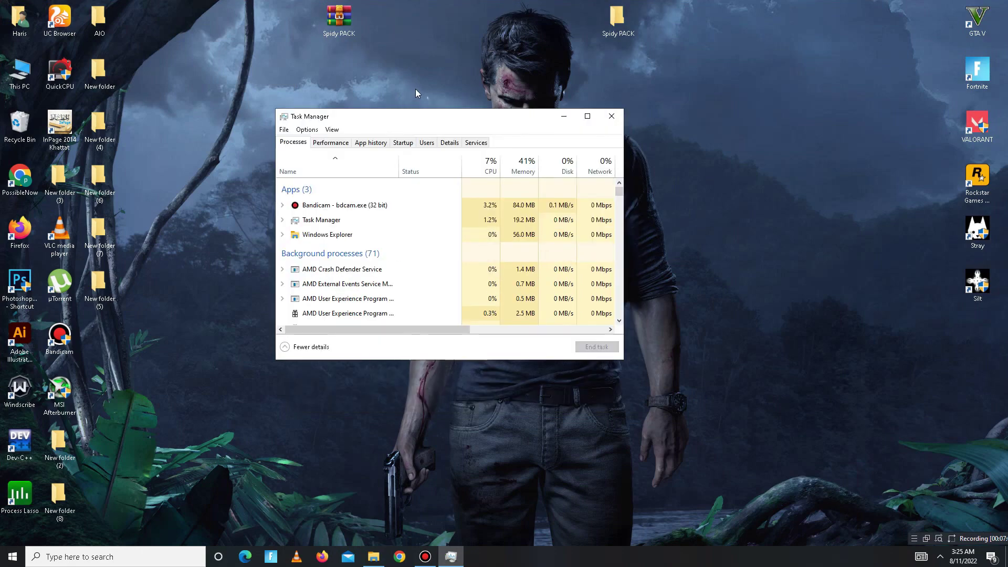